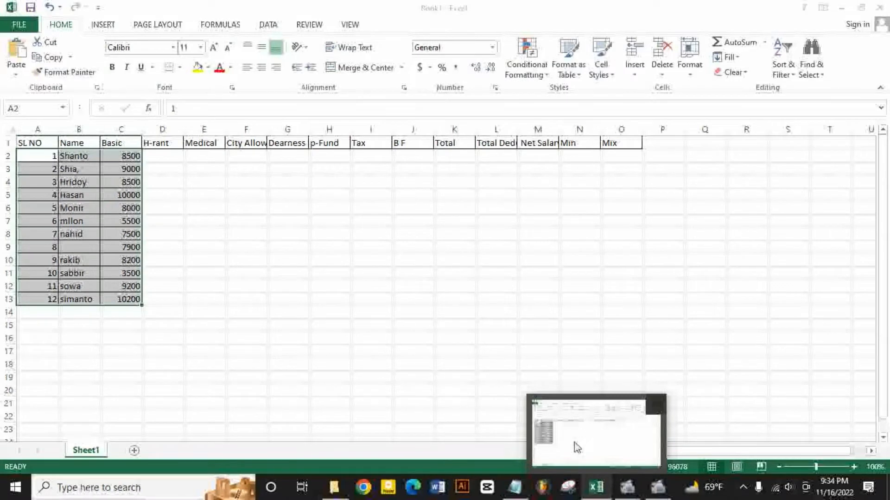
- Switch to the Book1 workbook in Excel, and calculate H-rant with =C2*50% in D2, filled down through D13
click(580, 442)
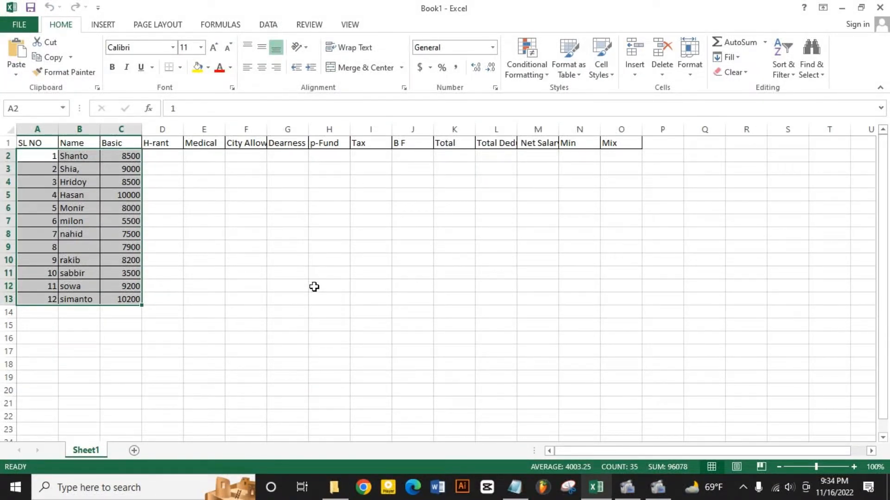
click(159, 158)
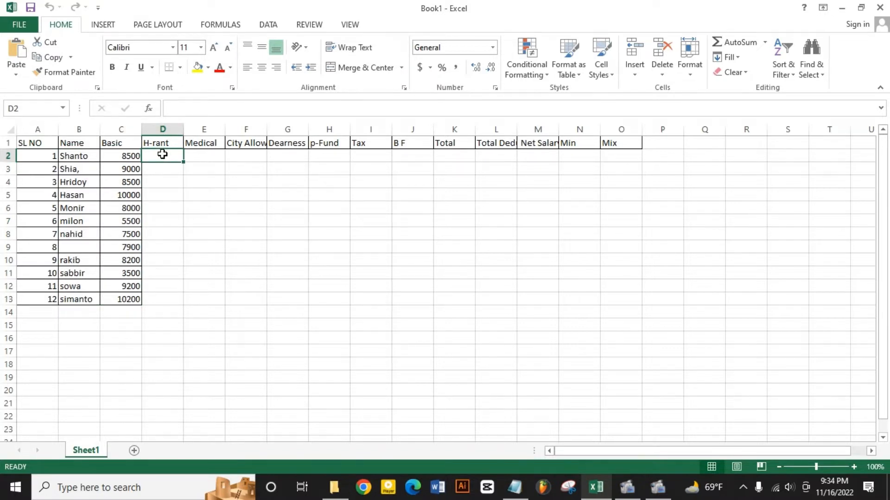
text(=)
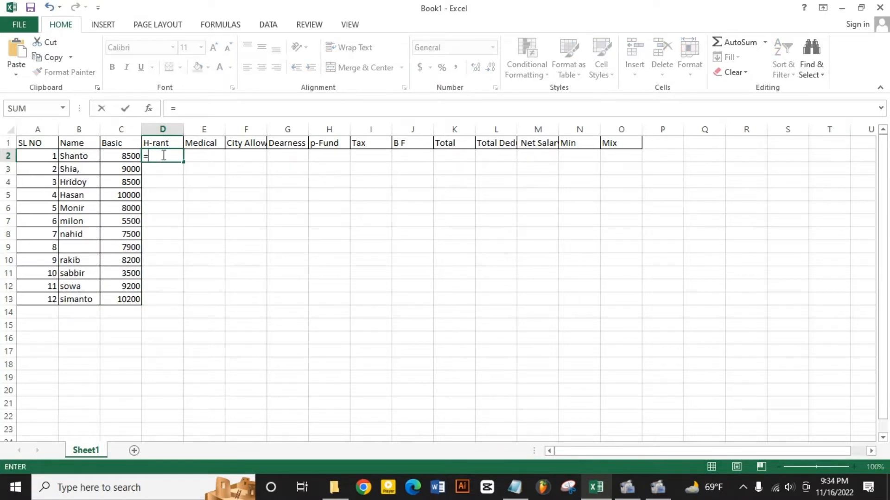
click(122, 156)
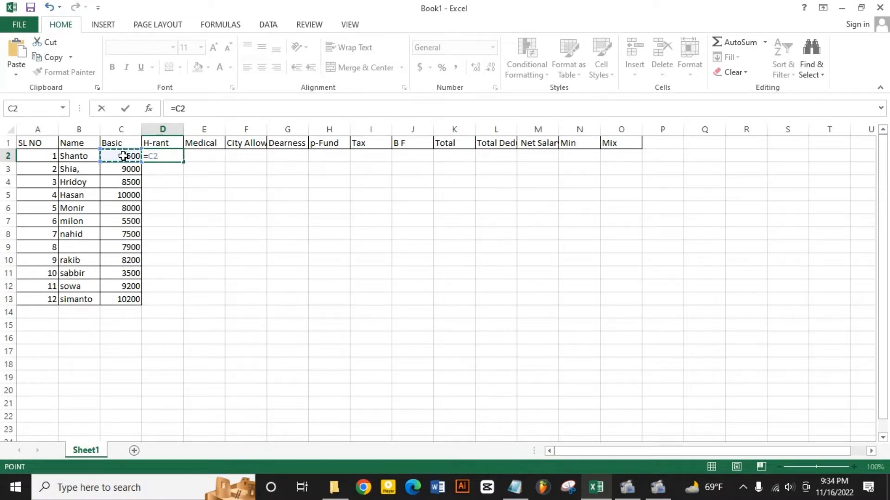
text(*50%)
key(Return)
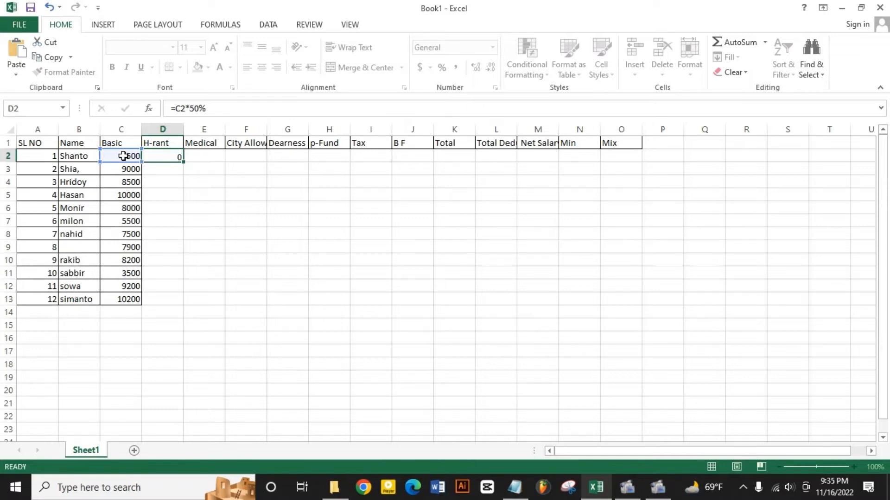
click(167, 158)
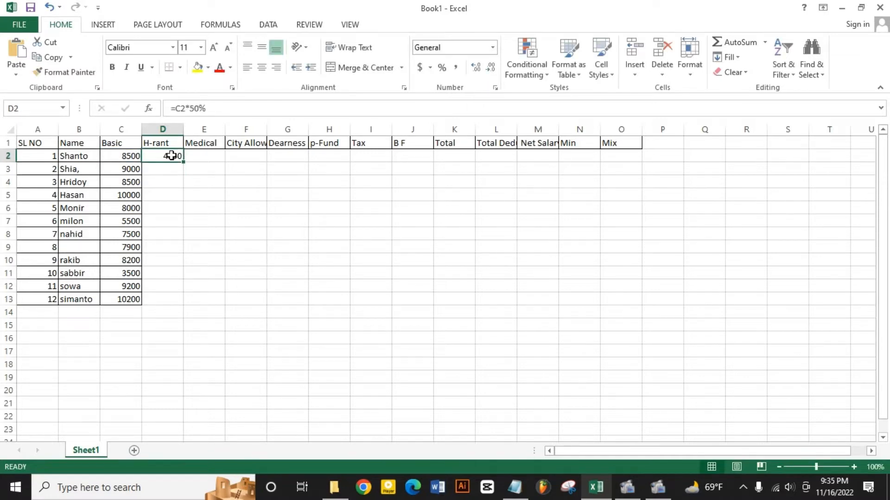
drag(184, 161, 179, 300)
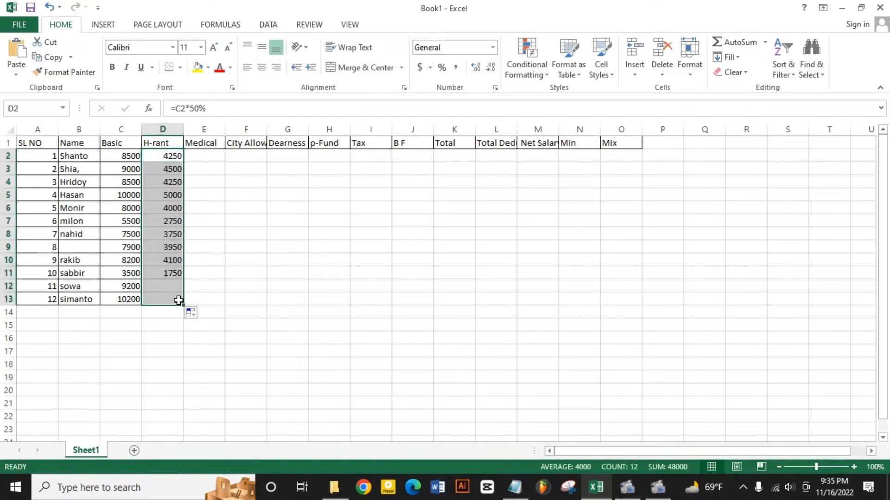
- Enter a Medical allowance of 500 in E2 and copy it down through E13
click(197, 155)
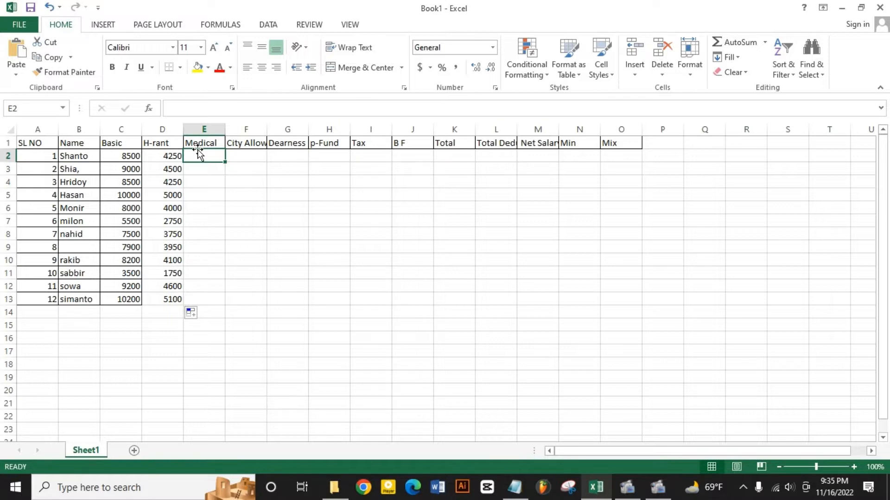
text(500)
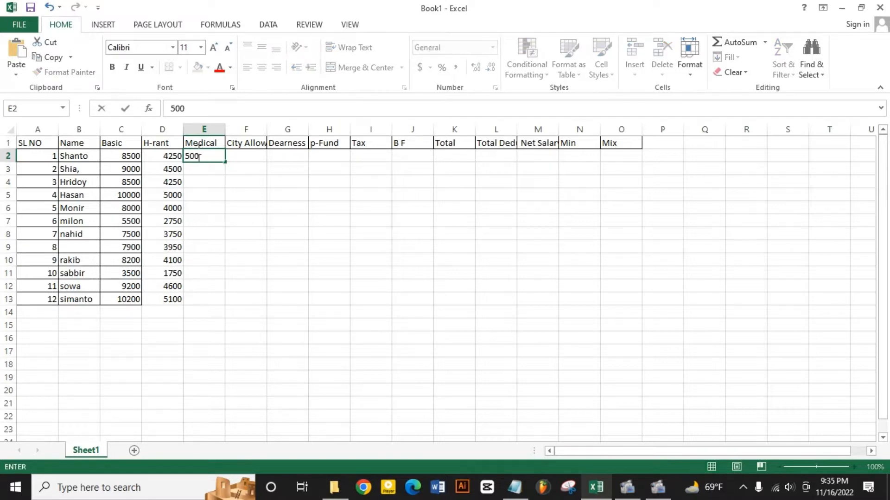
drag(225, 163, 217, 301)
- Calculate the city allowance with =C2*20% in F2 and fill the formula down through F13
click(235, 155)
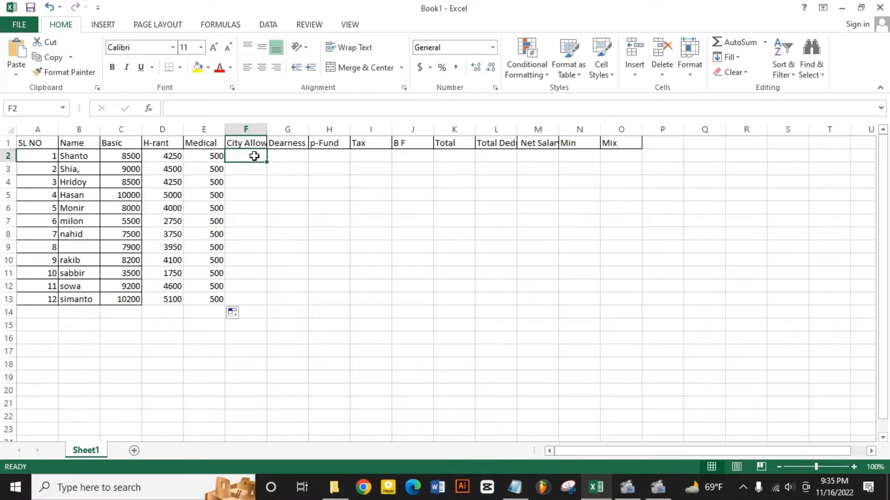
text(=)
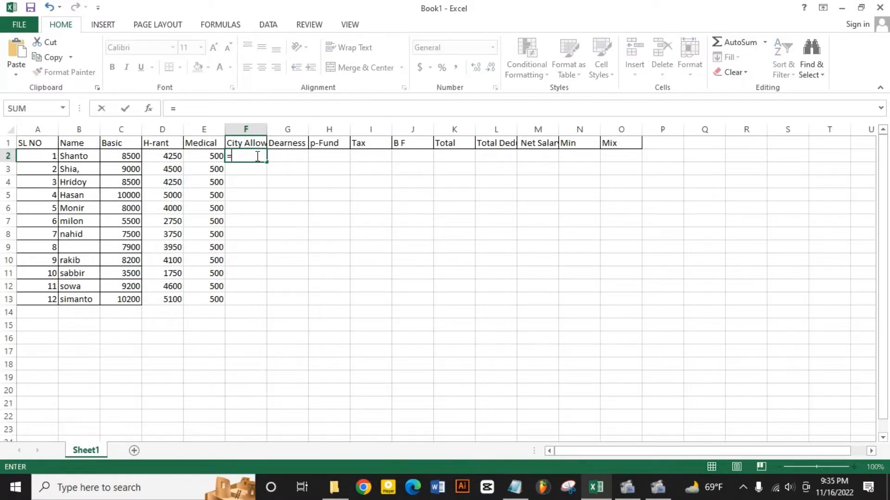
click(126, 156)
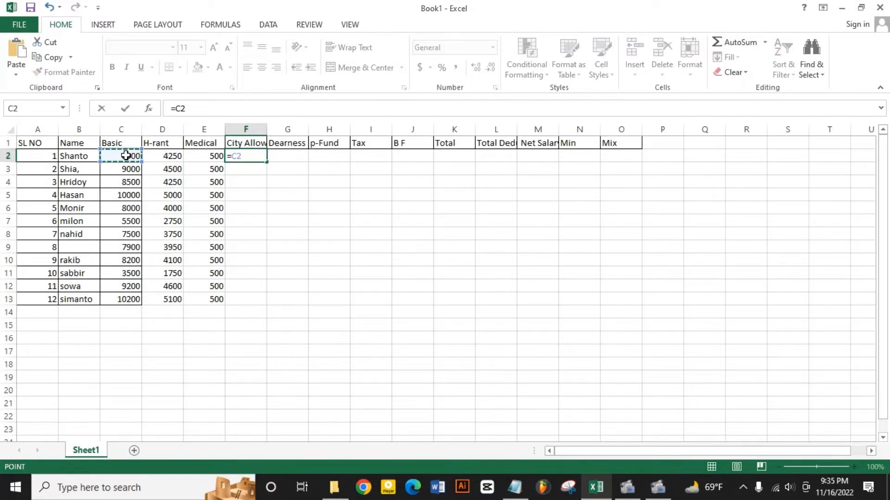
text(20)
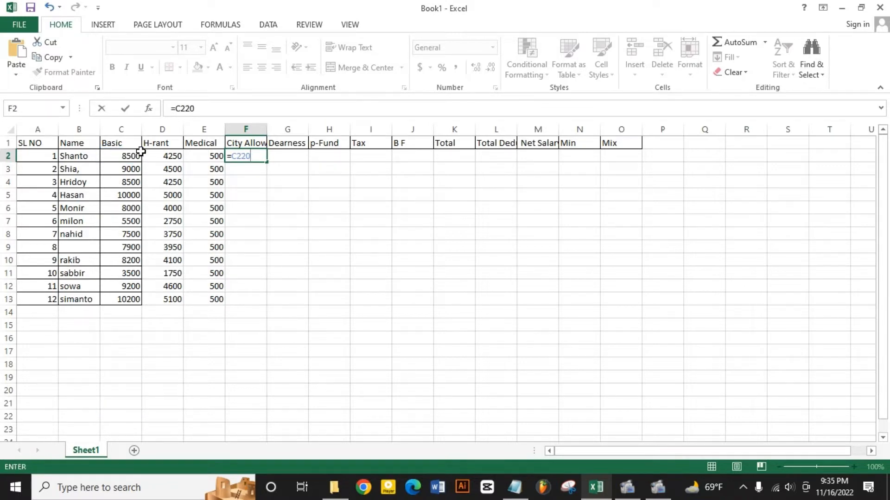
text(%)
key(BackSpace)
key(BackSpace)
key(BackSpace)
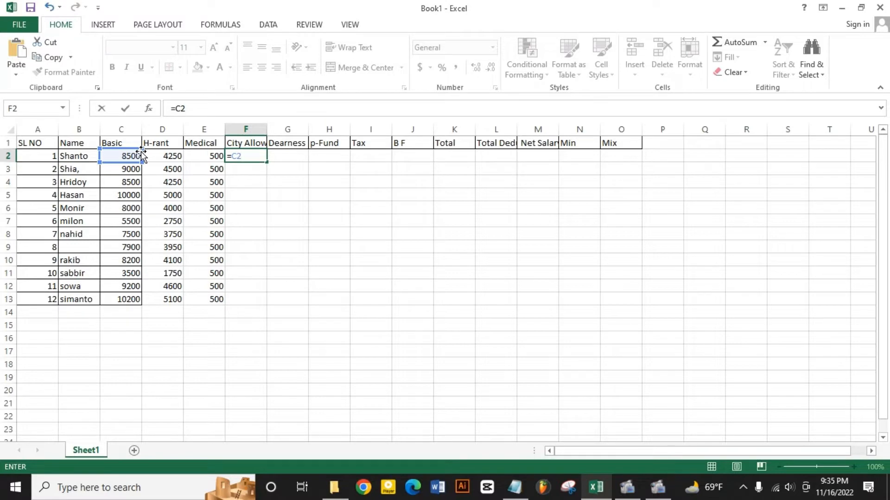
text(*20%)
key(Return)
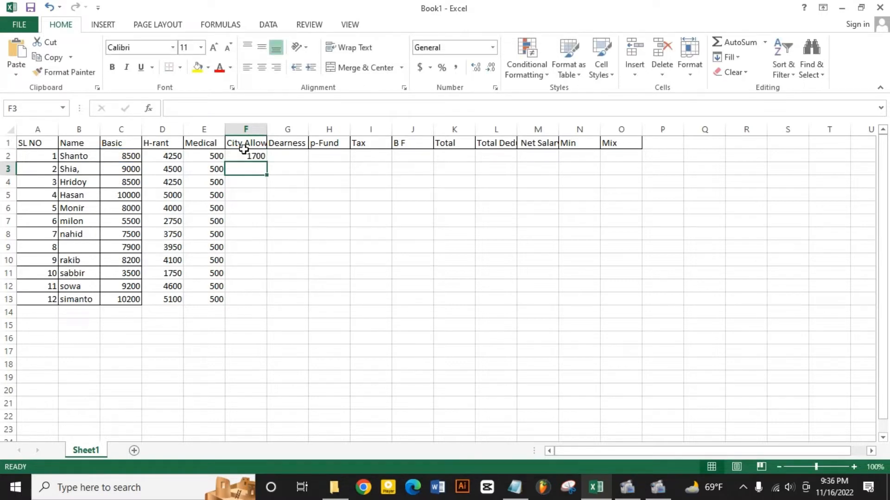
click(255, 158)
drag(267, 162, 272, 304)
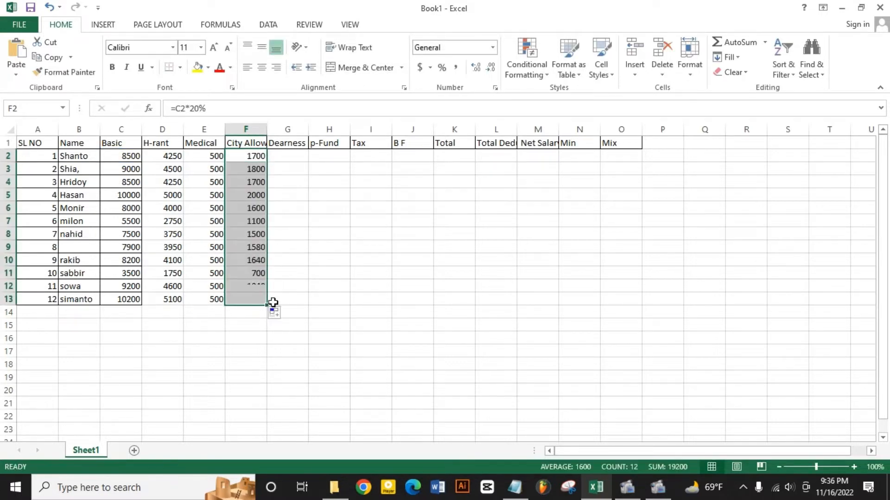
- Calculate Dearness with =C2*15% in G2 and fill the formula down through G13
click(282, 154)
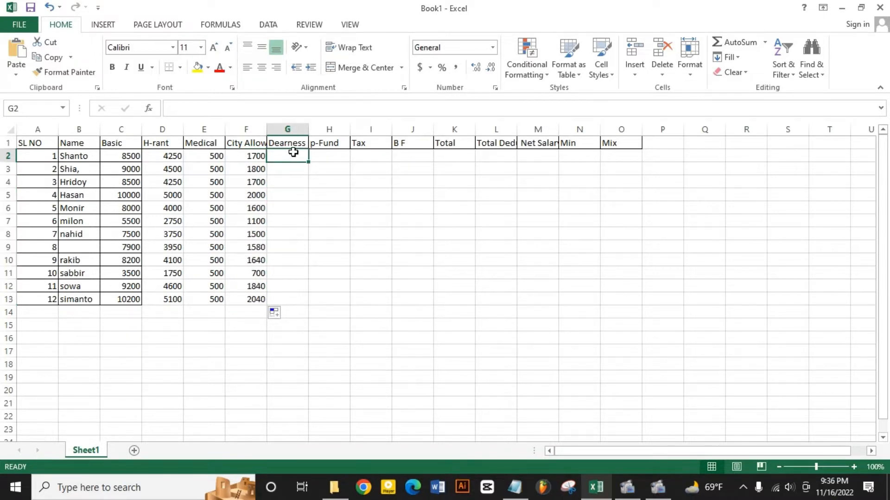
text(=)
click(132, 156)
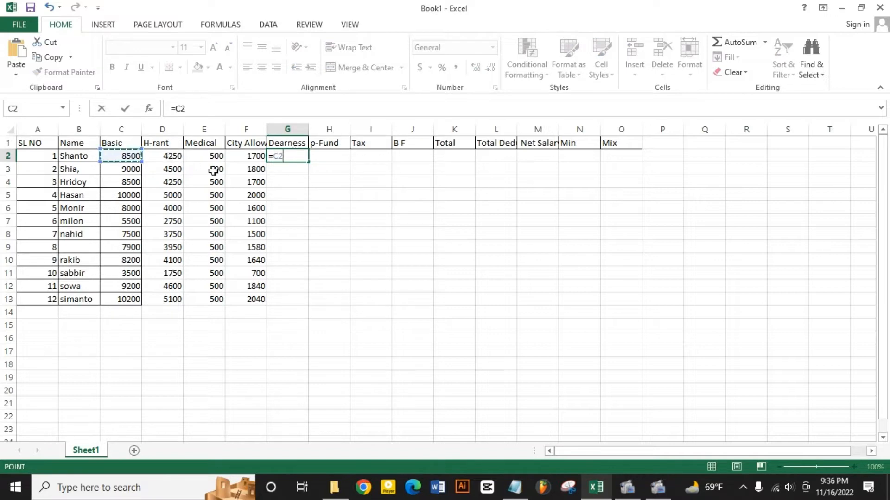
text(*)
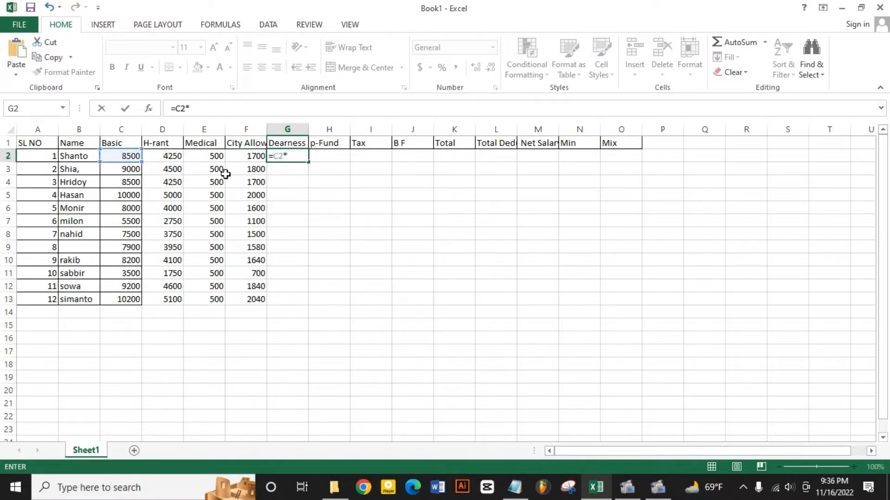
text(15%)
key(Return)
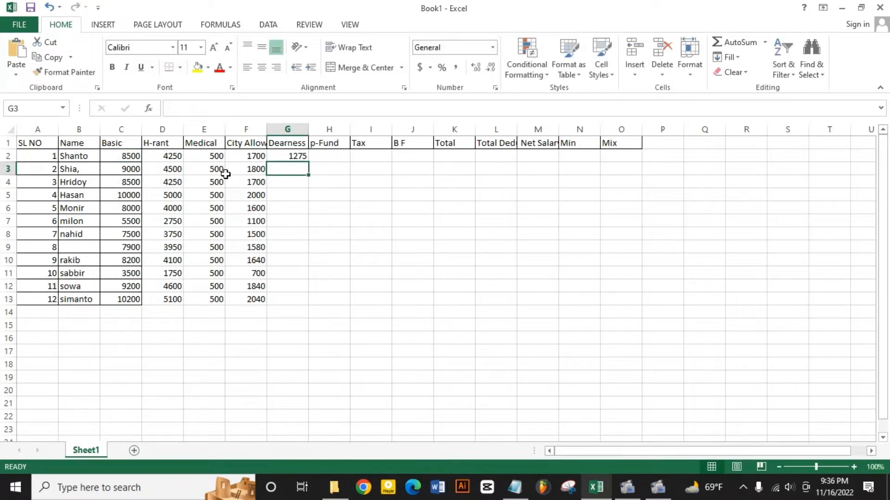
click(294, 157)
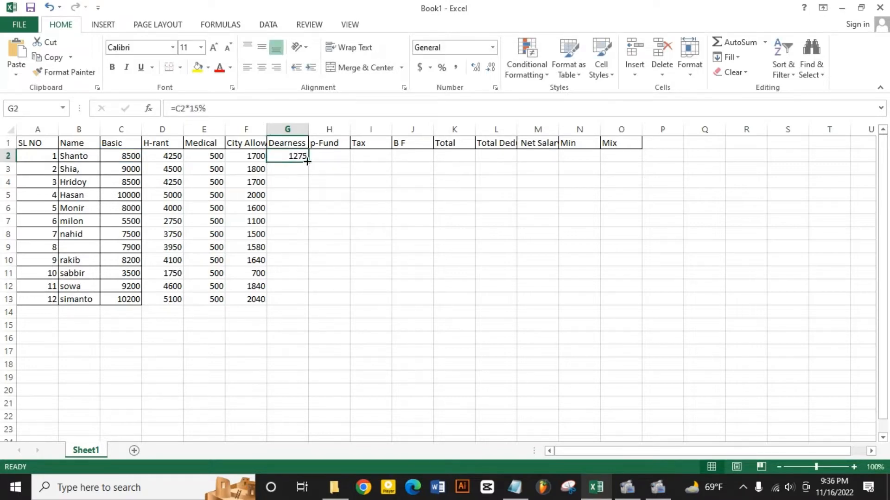
drag(307, 164, 304, 304)
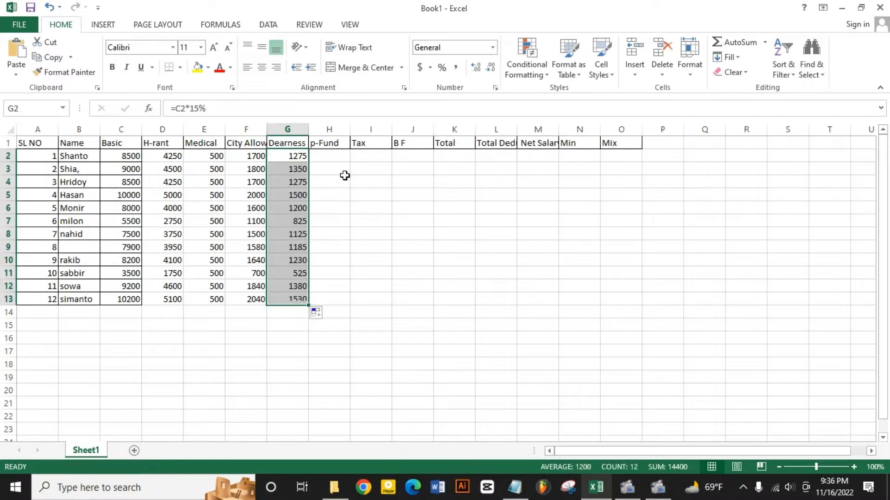
- Enter the p-Fund formula =C2*25% in H2 for the first employee
click(342, 156)
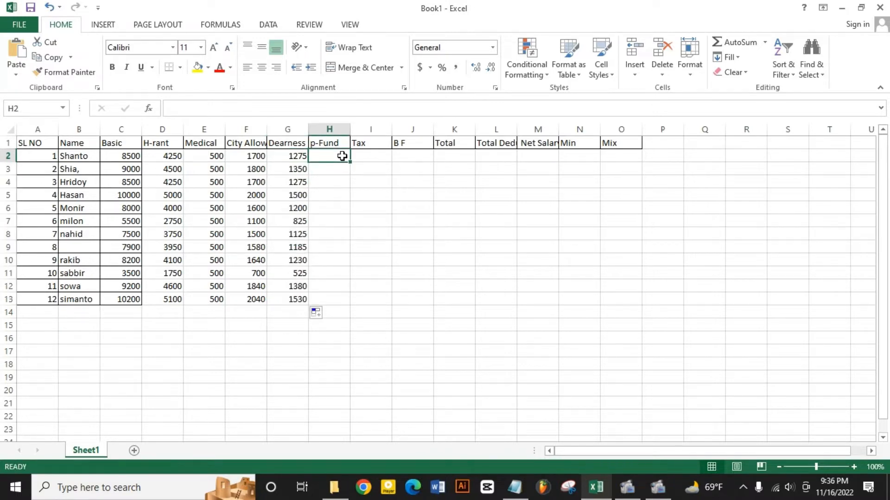
text(=)
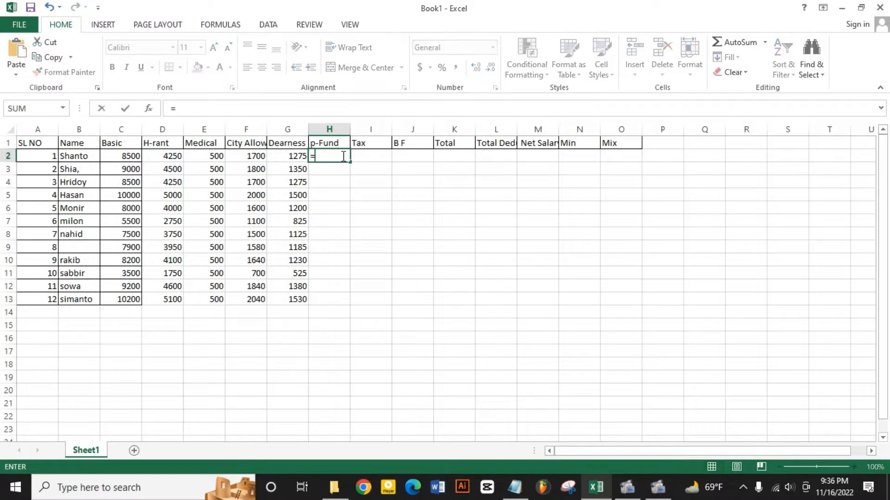
click(120, 158)
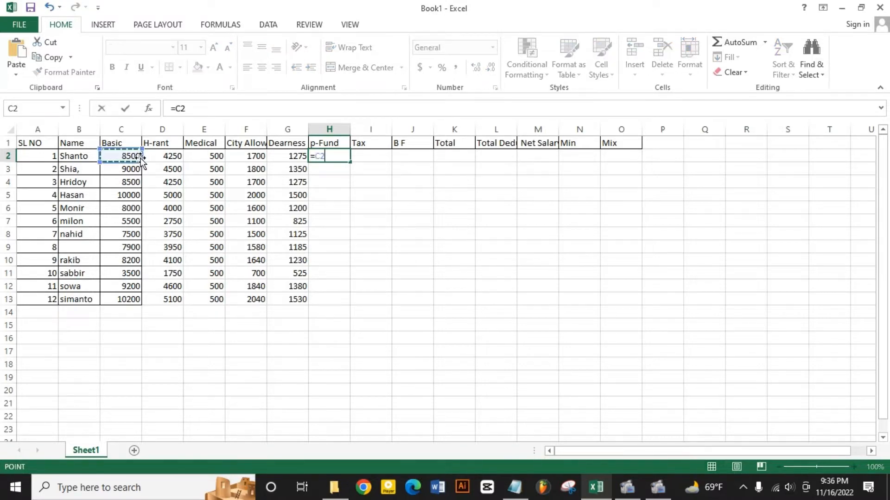
text(*)
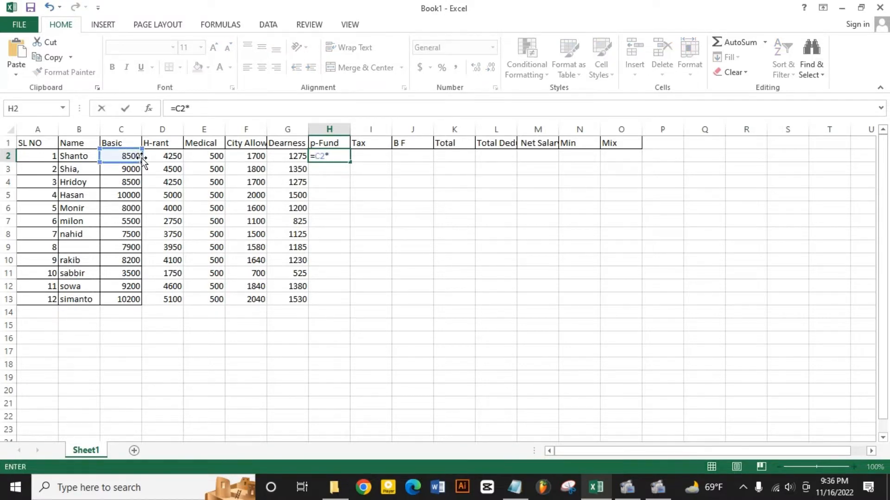
text(25%)
key(Return)
click(339, 156)
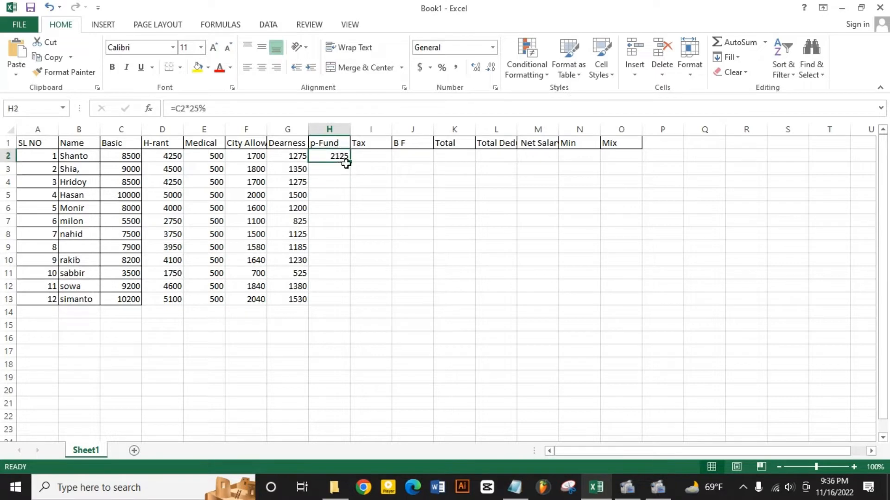
drag(348, 163, 341, 274)
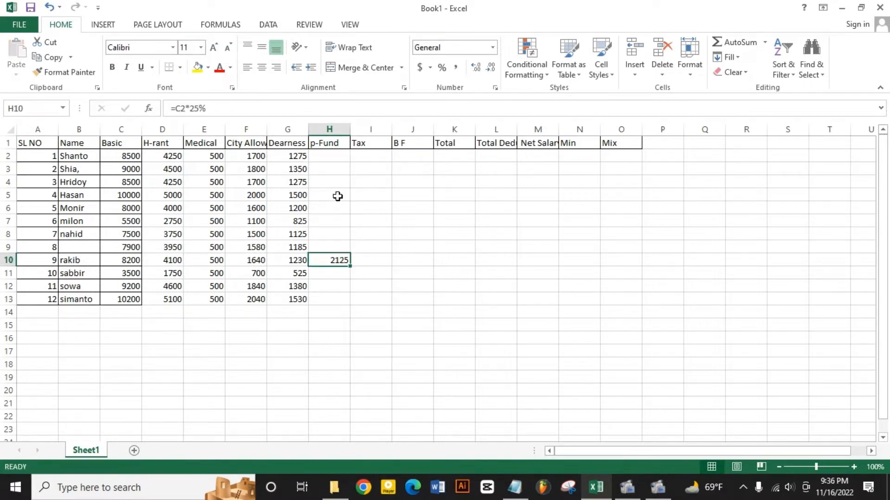
click(340, 157)
key(ctrl+z)
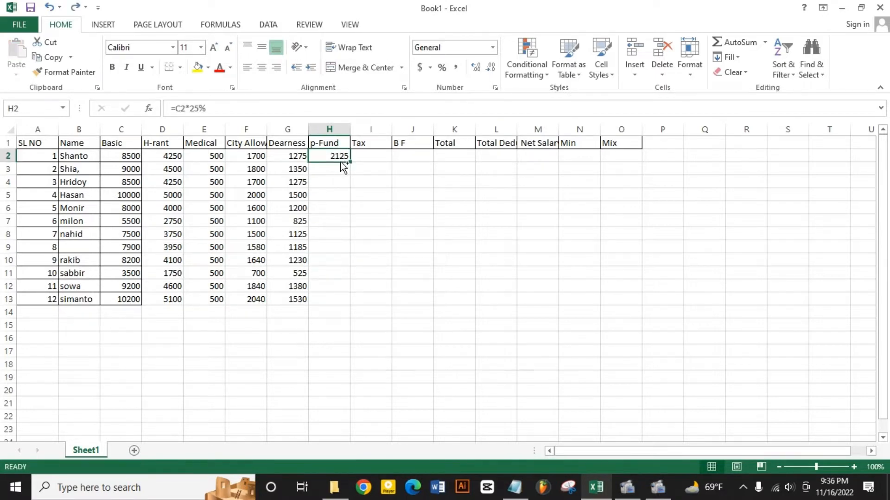
- Fill the p-Fund formula from H2 down through H13
drag(351, 162, 348, 304)
- Start the Tax formula for the first employee in I2 as =c2>=15000,600.if and try to enter it
click(370, 154)
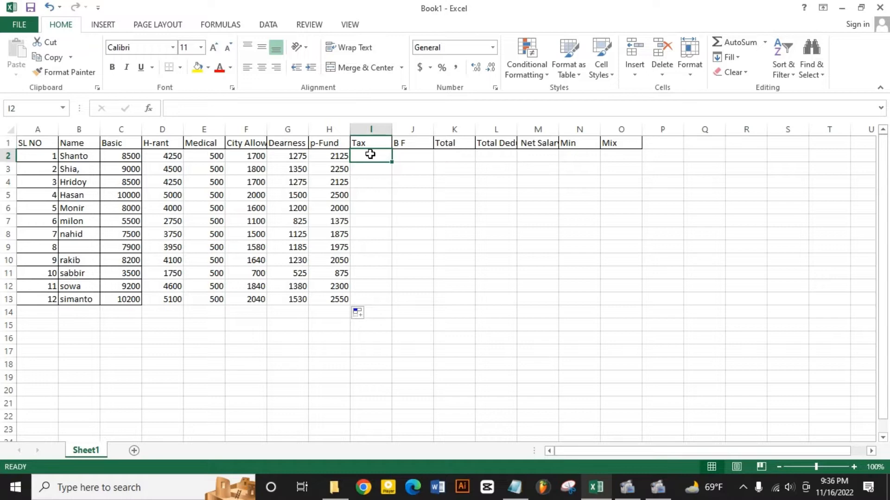
text(=)
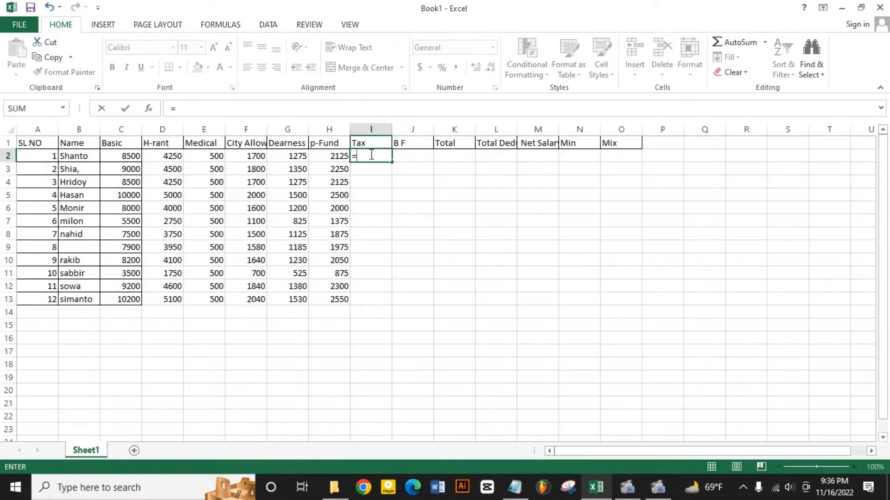
text(c2)
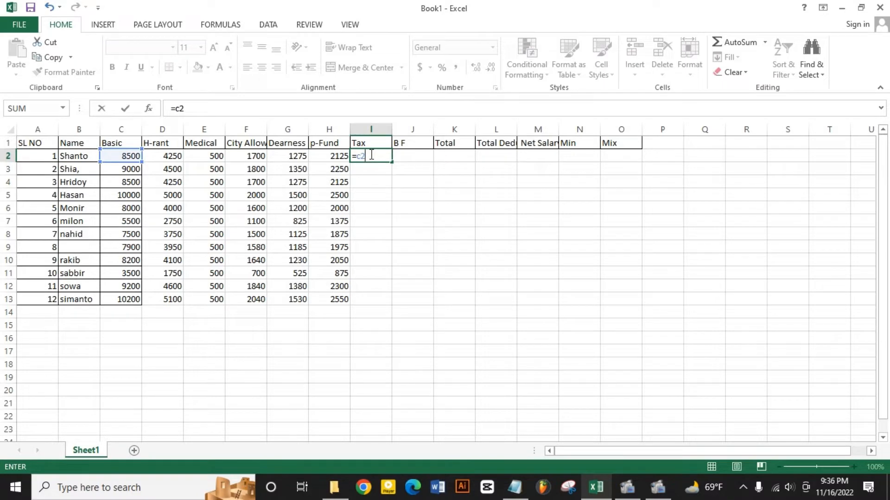
text(>=15000)
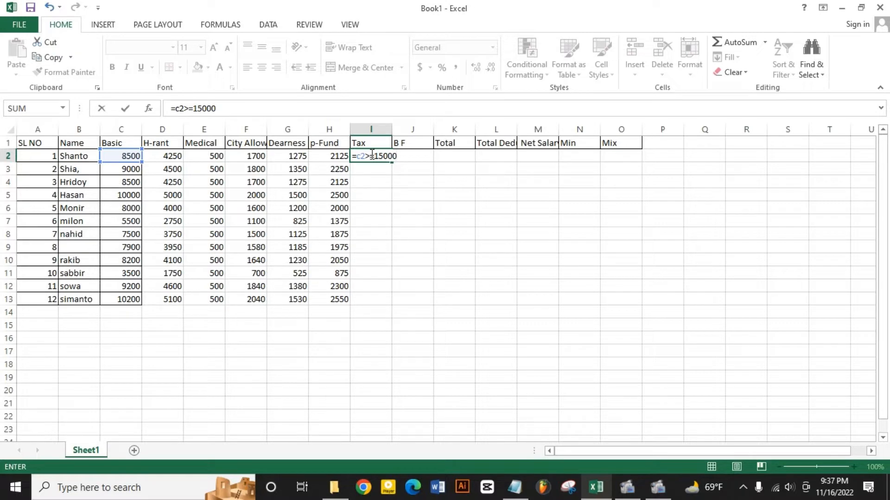
text(,600.i)
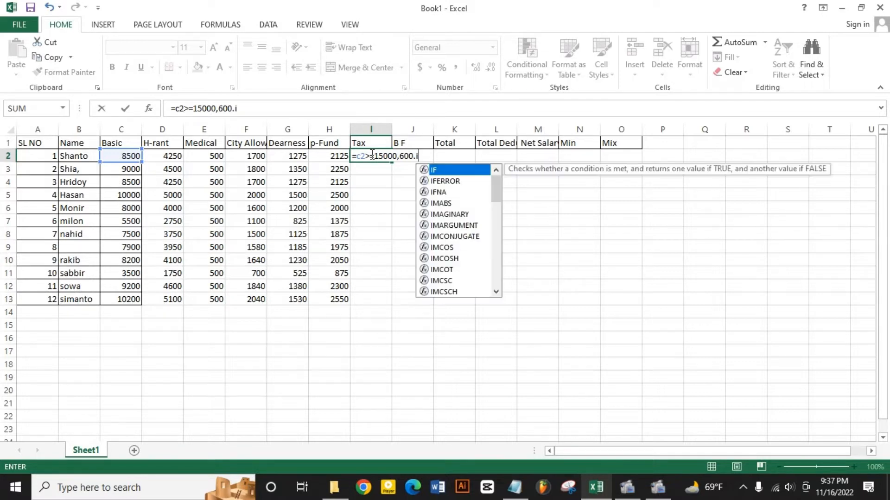
text(f)
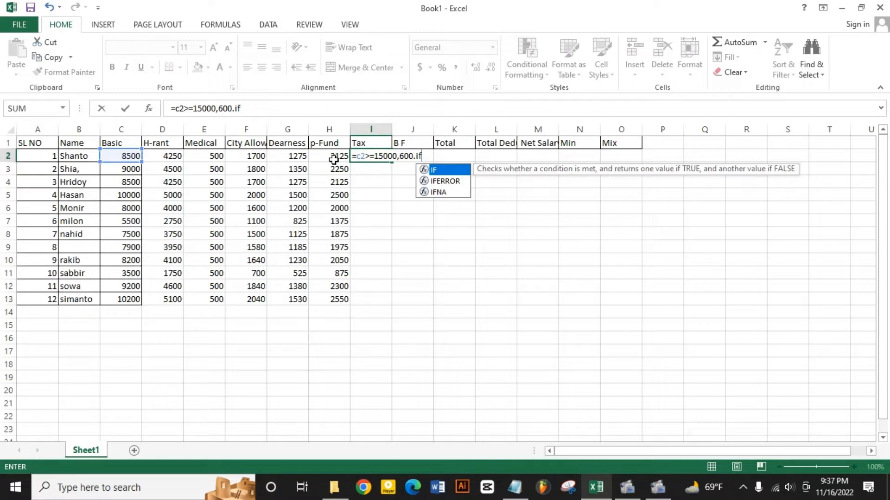
key(Return)
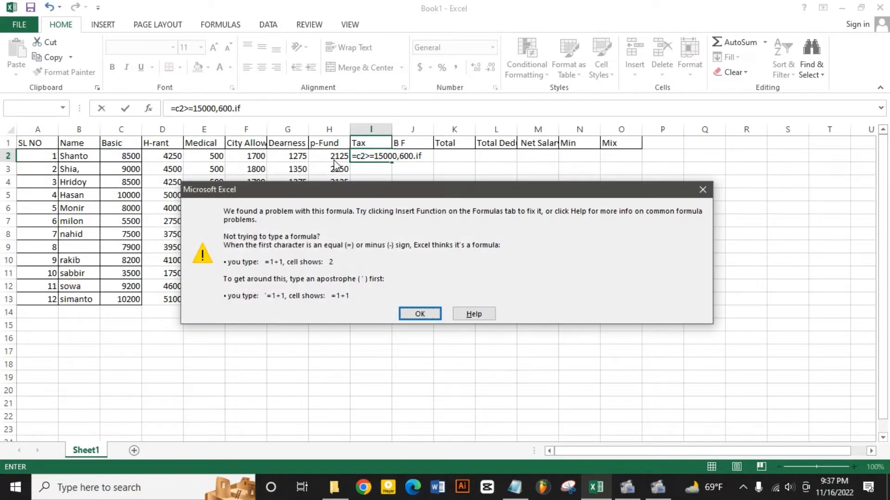
click(702, 190)
- Insert if( before c2 in the I2 Tax formula so the 15000 condition opens an IF function
double_click(360, 156)
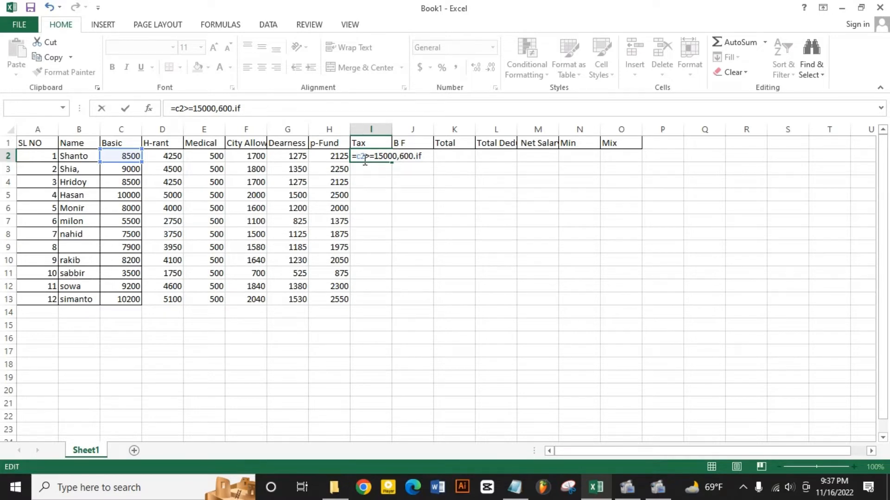
text(if)
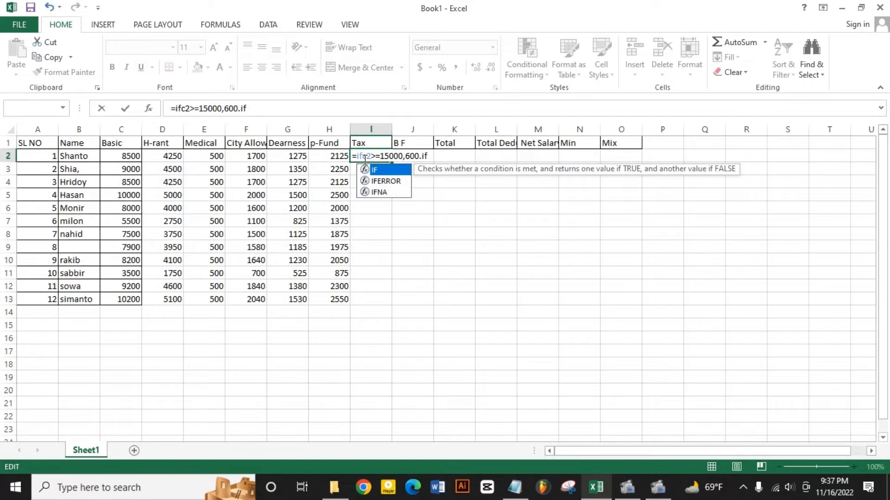
text(()
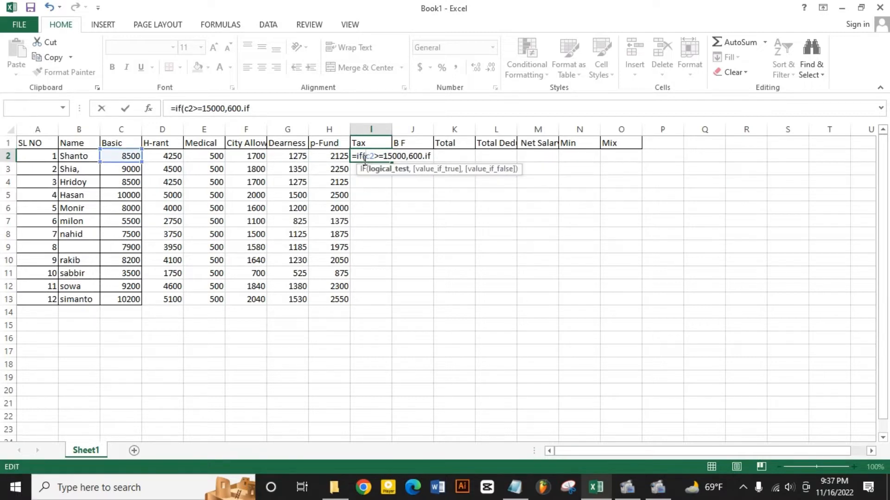
- Complete the nested if at the end of the I2 formula with (c2>=9000,400,0)) and try to enter it
key(Right)
key(Right)
key(Right)
key(Right)
key(Right)
key(Right)
key(Right)
key(Right)
key(Right)
key(Right)
key(Right)
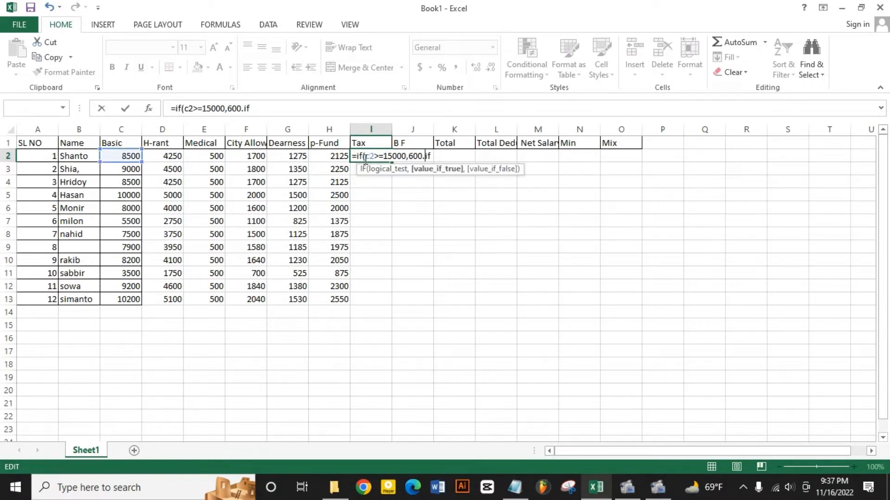
text((c29)
key(BackSpace)
text(>=9000)
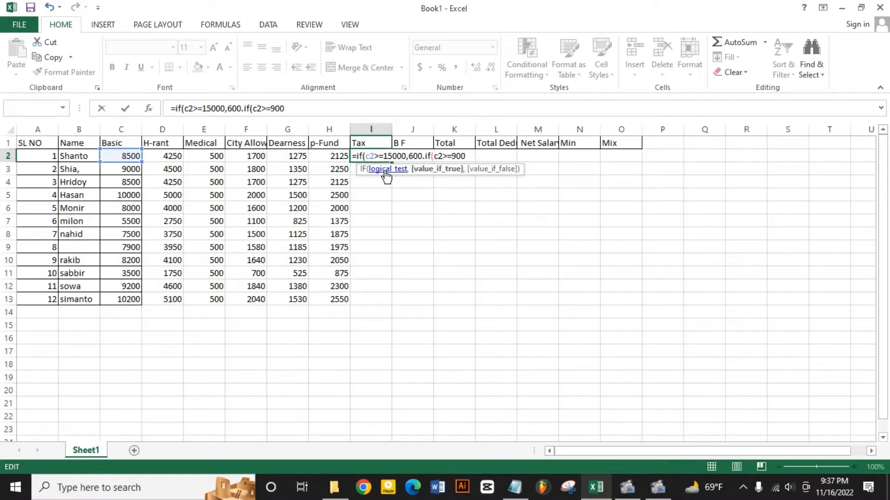
text(,400,0)))
key(Return)
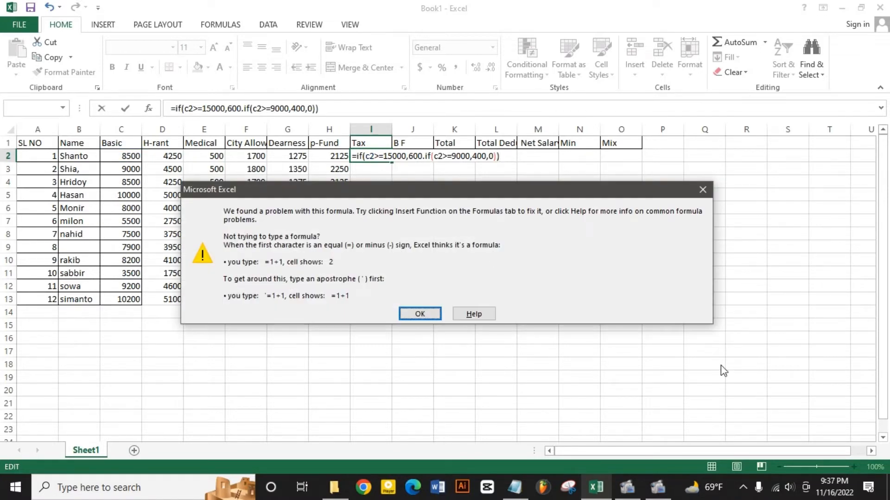
- Replace the period before the nested if with a comma in I2 and fill the Tax formula down through I13
click(703, 189)
drag(426, 156, 422, 156)
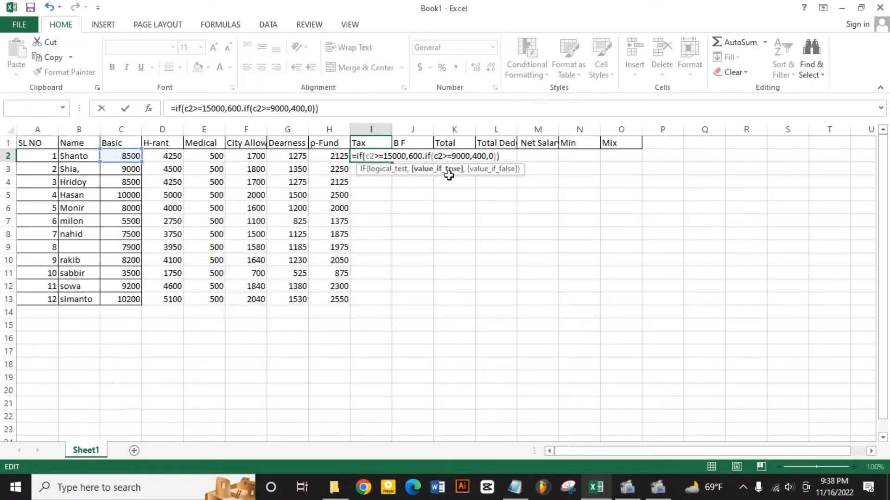
key(BackSpace)
text(,)
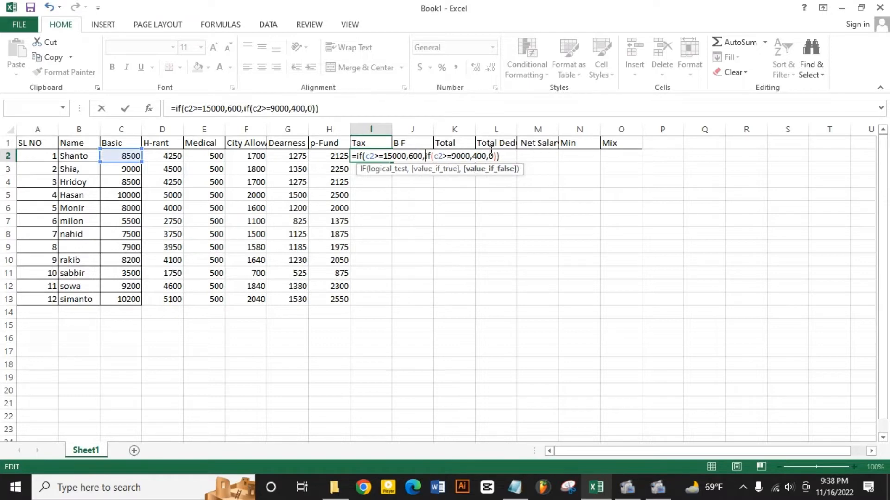
key(End)
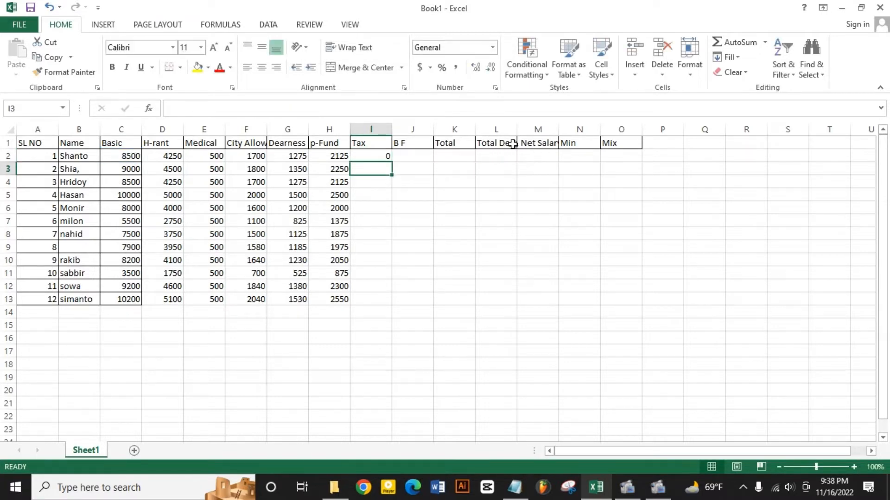
click(369, 156)
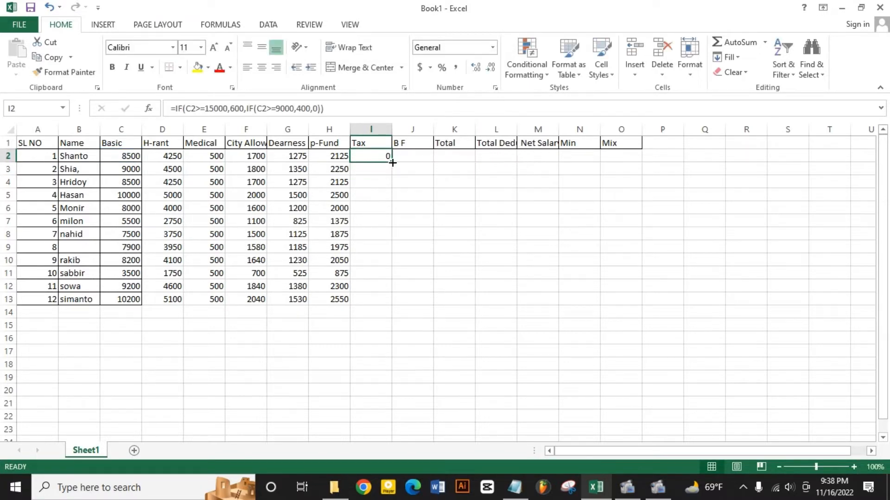
drag(390, 162, 391, 300)
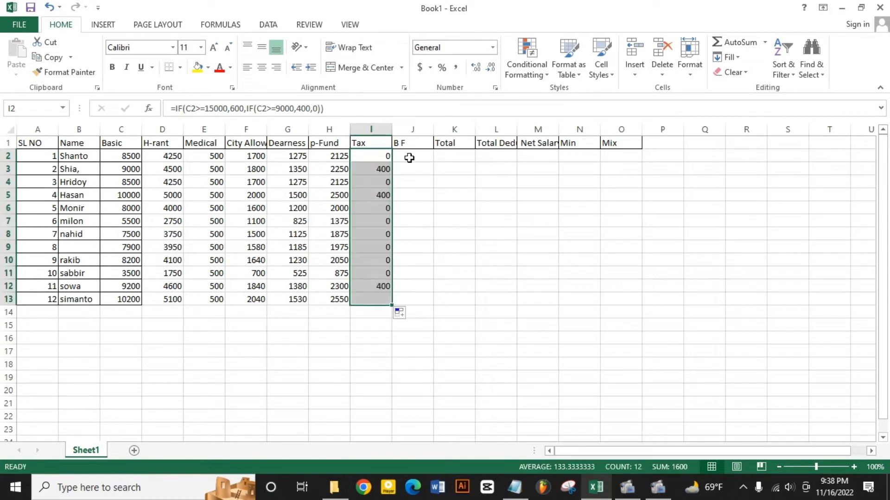
- Enter 50 as the B F amount in J2 and fill it down through J13
click(409, 152)
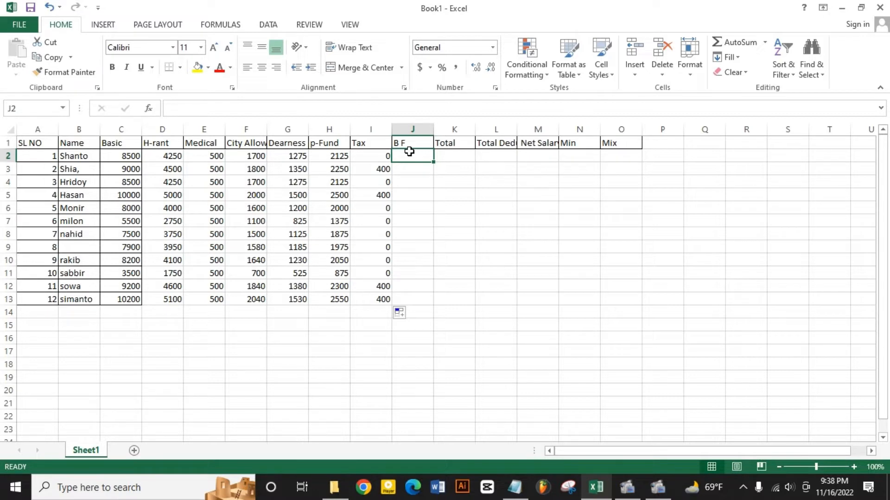
text(50)
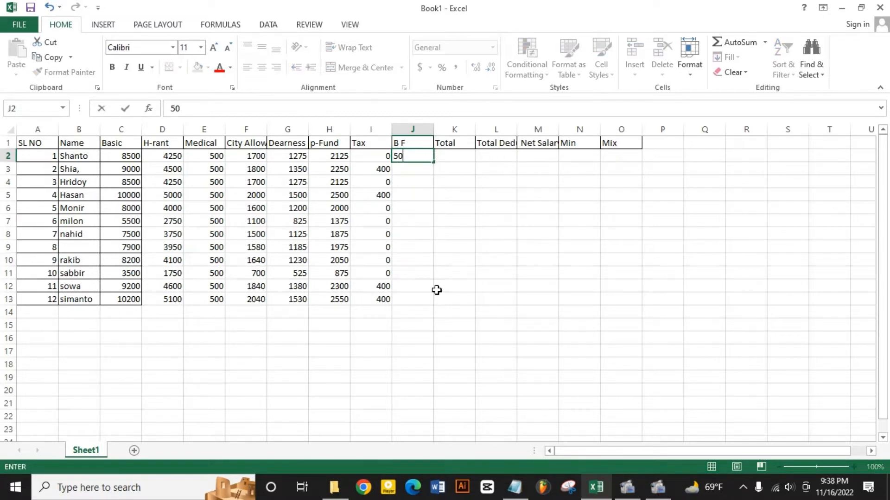
click(425, 154)
drag(434, 161, 432, 305)
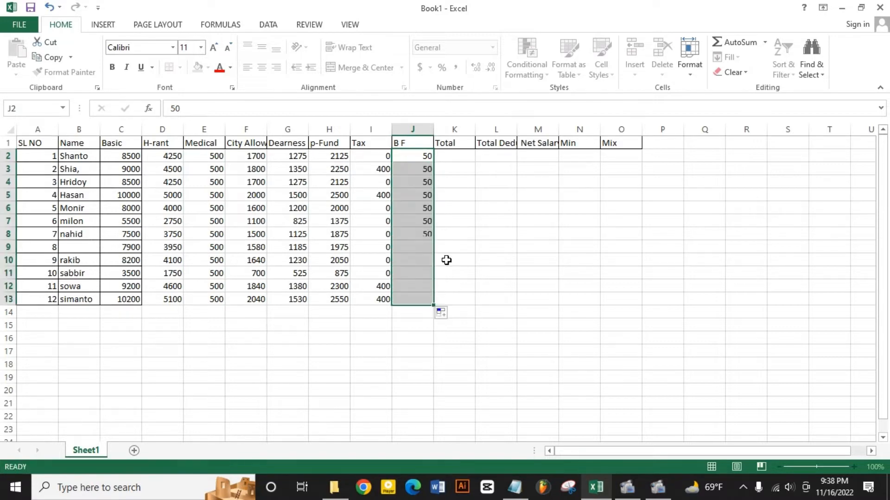
- Calculate Total with =C2+G2+F2+E2 in K2 and fill the formula down through K13
click(444, 154)
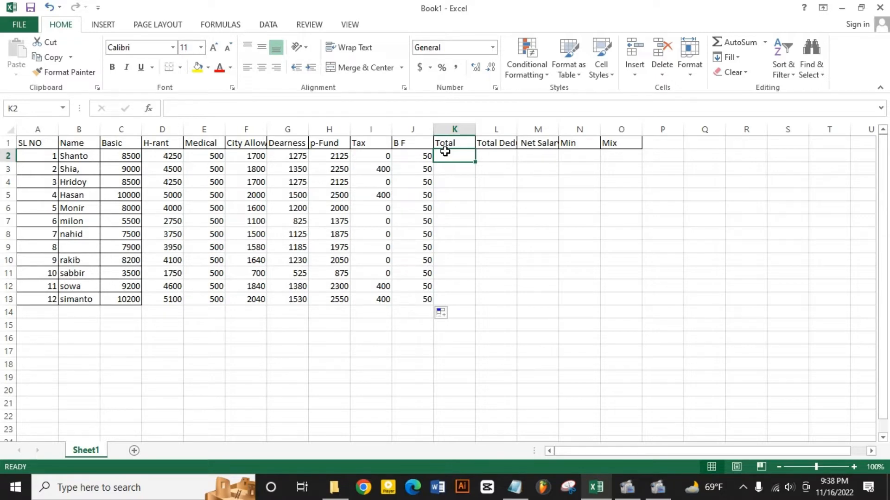
text(=)
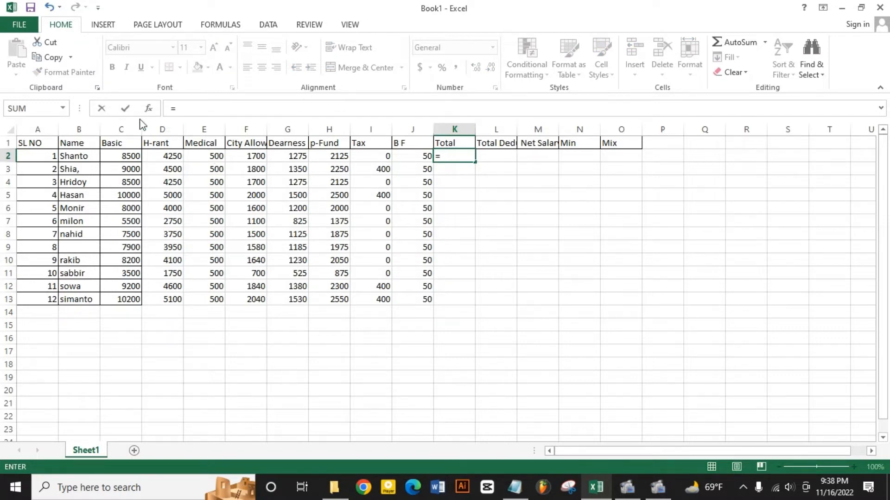
click(130, 157)
text(+)
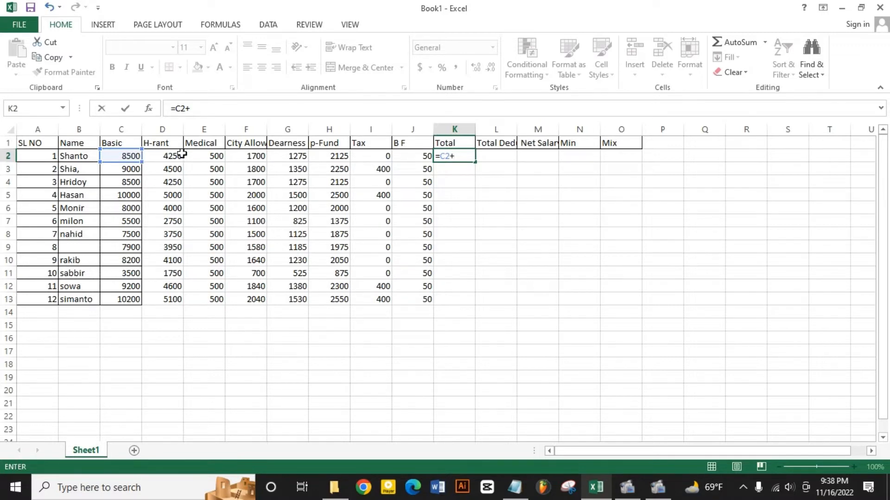
click(298, 154)
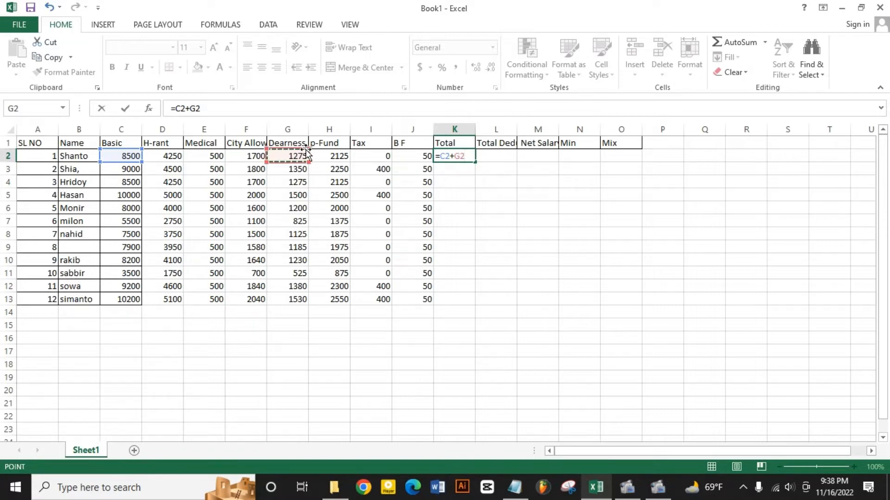
text(+)
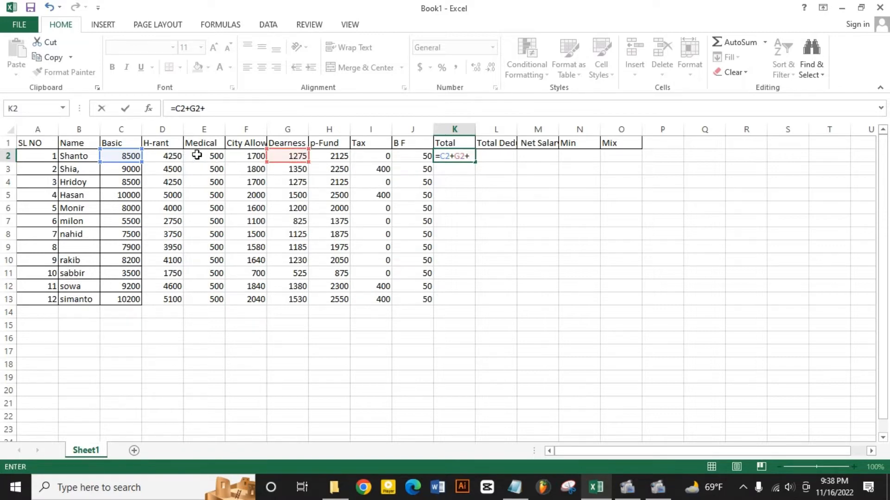
click(249, 157)
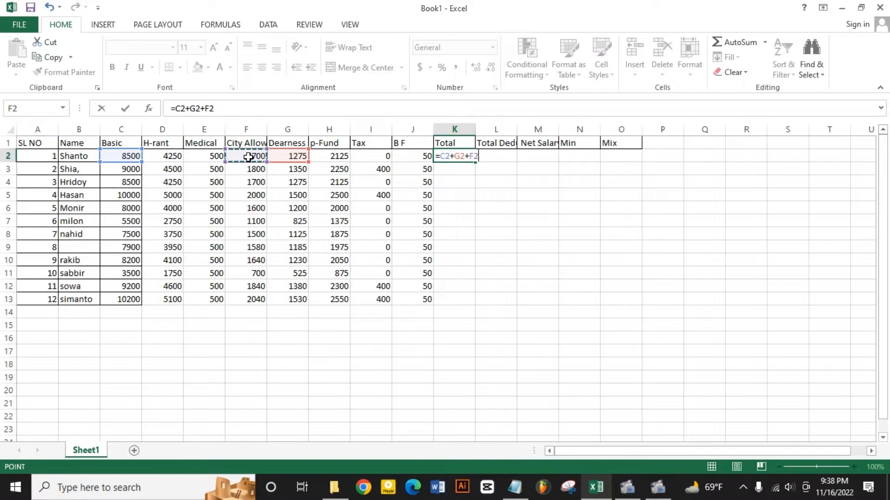
text(+)
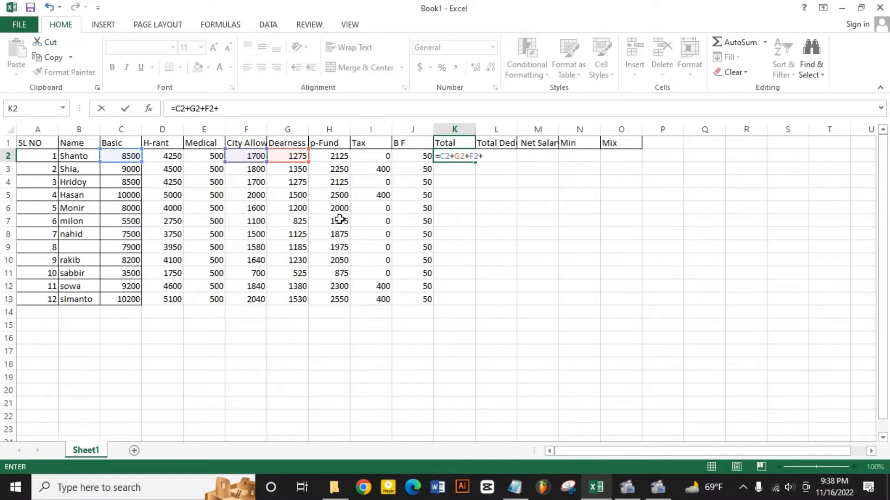
click(202, 158)
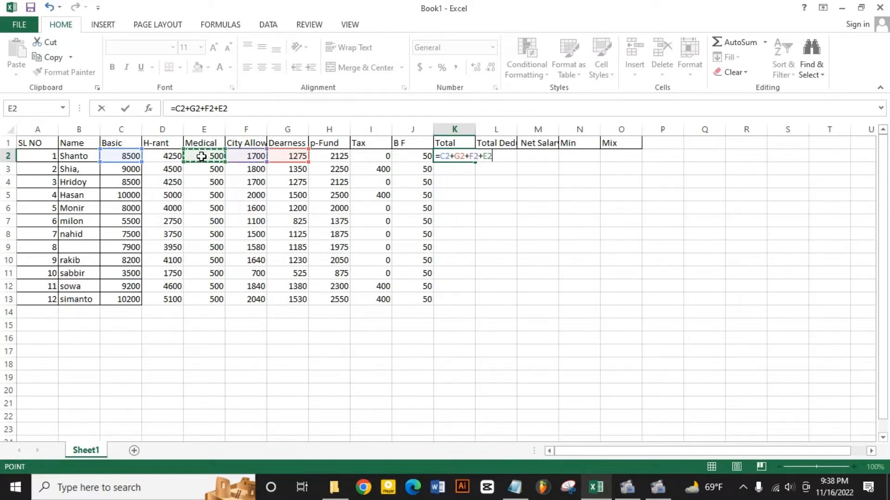
key(Return)
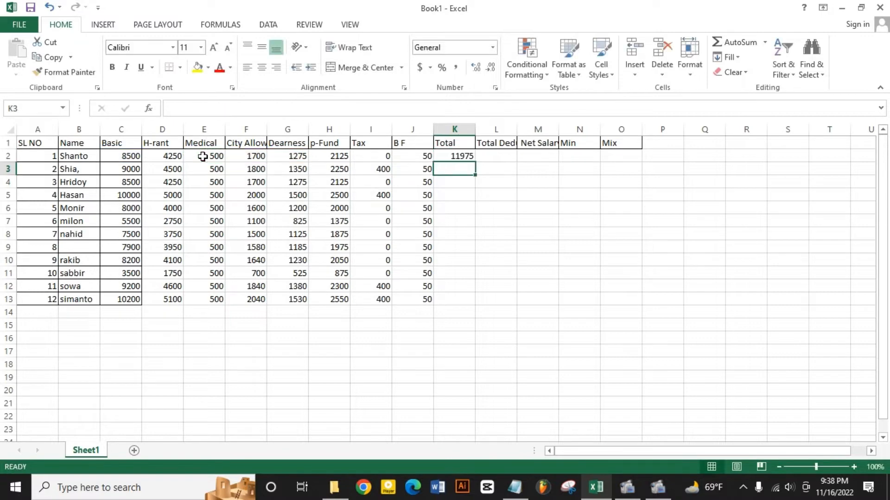
click(448, 157)
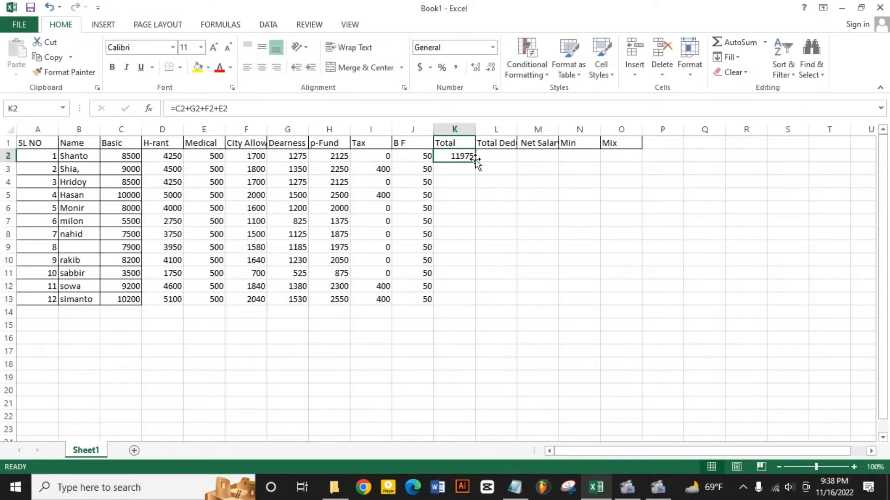
drag(475, 163, 471, 304)
click(491, 155)
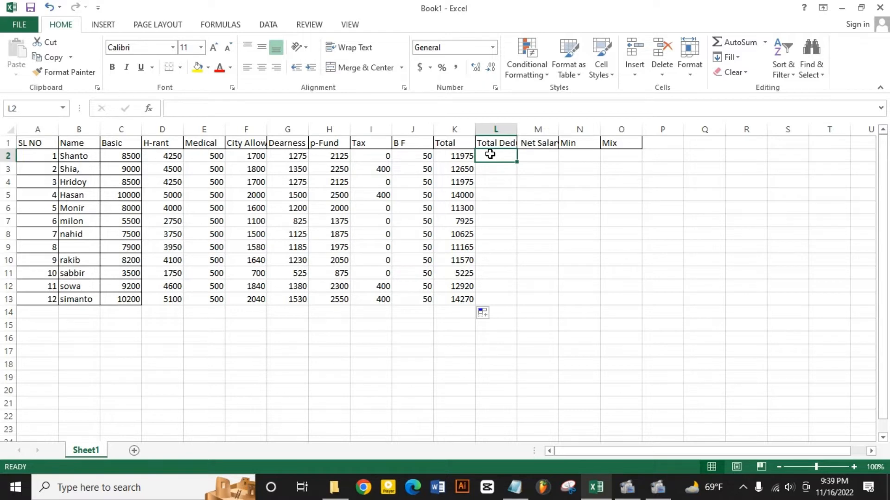
text(=)
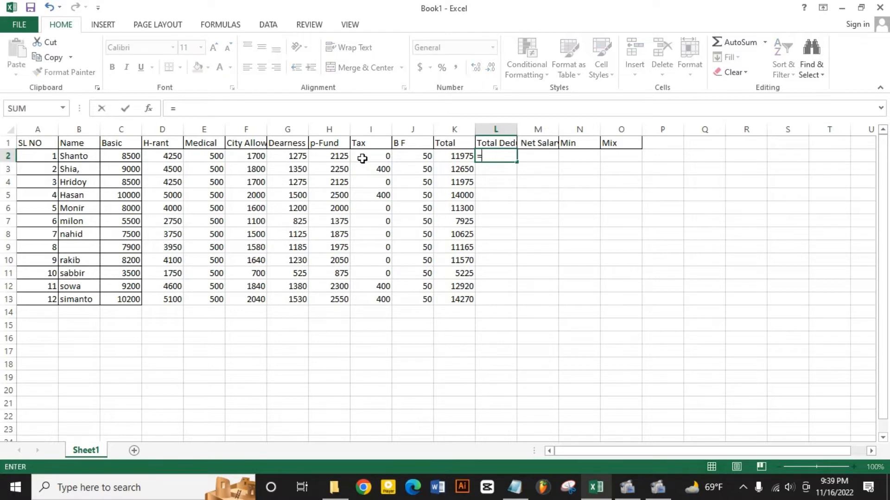
click(334, 159)
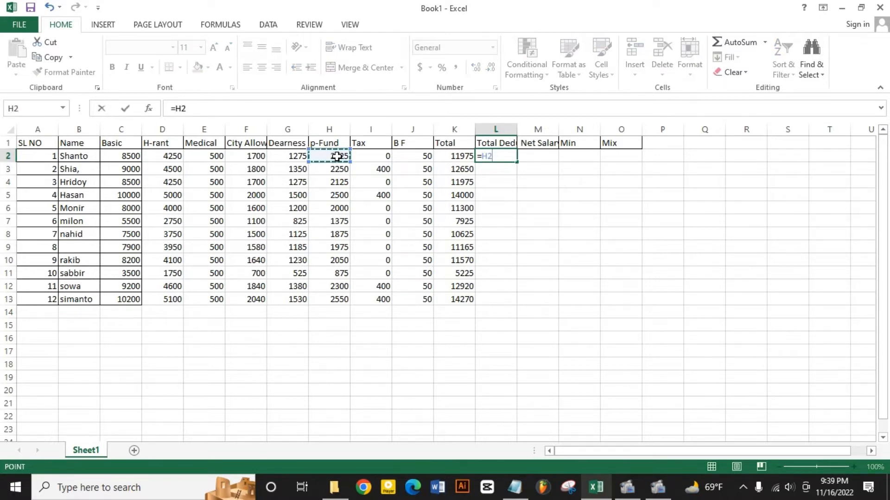
text(+)
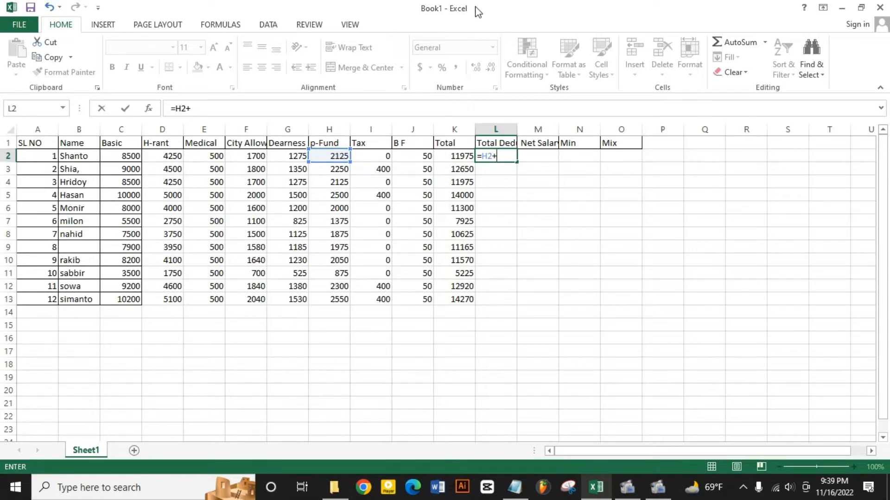
click(347, 129)
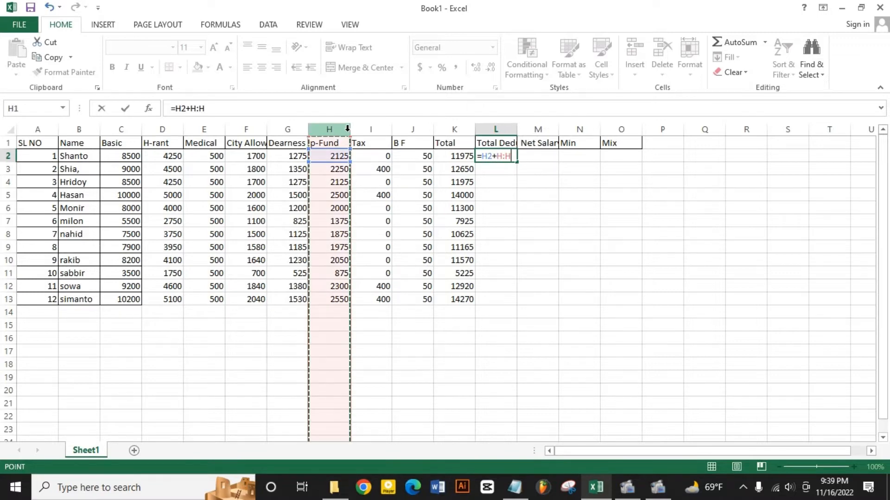
click(505, 156)
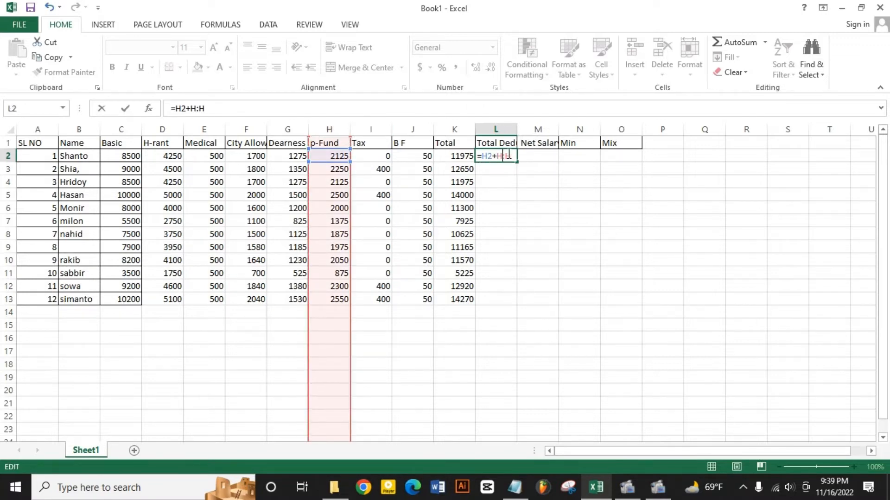
key(BackSpace)
key(BackSpace)
key(BackSpace)
key(BackSpace)
key(BackSpace)
key(BackSpace)
key(BackSpace)
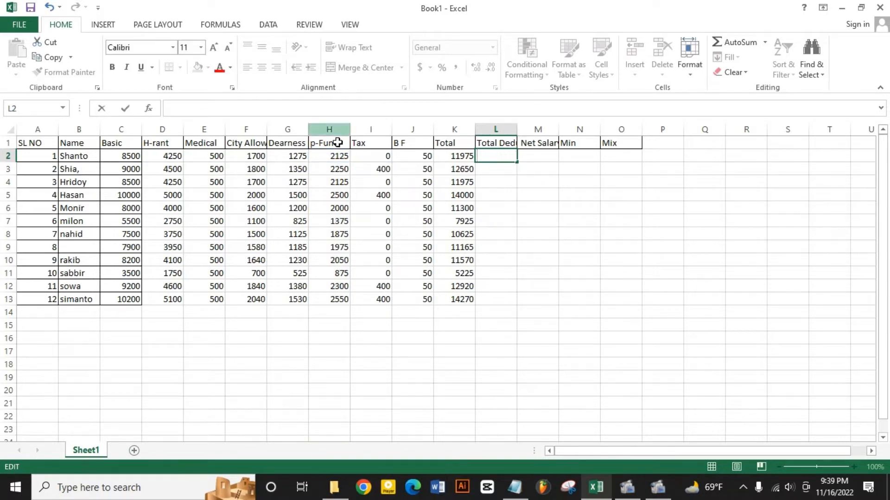
- Insert a new column before p-Fund and enter "loan ins" as its header in H1
click(339, 130)
right_click(339, 131)
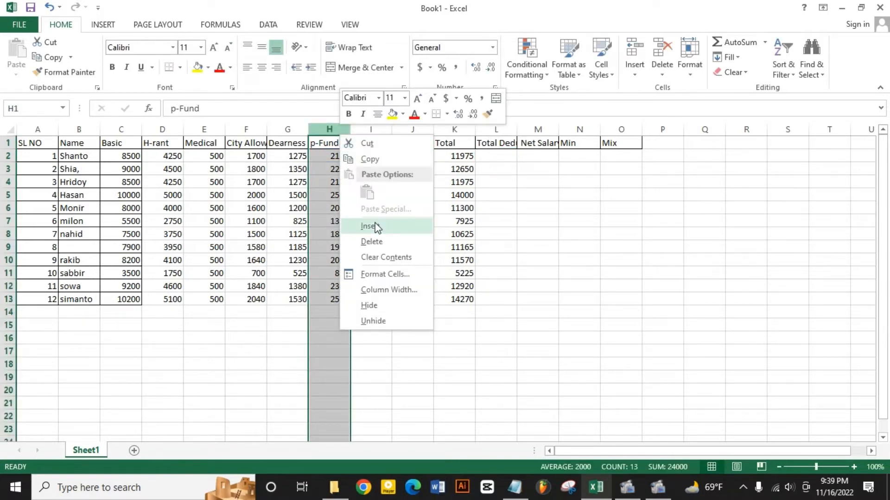
click(371, 226)
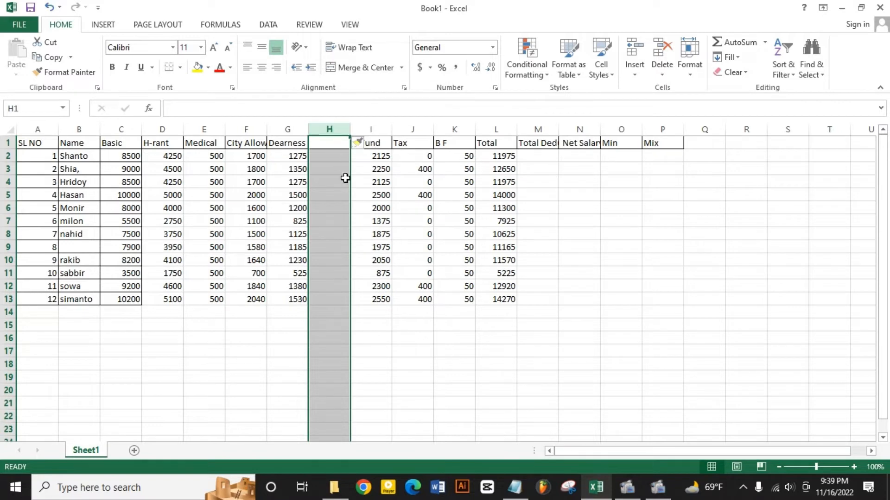
click(321, 143)
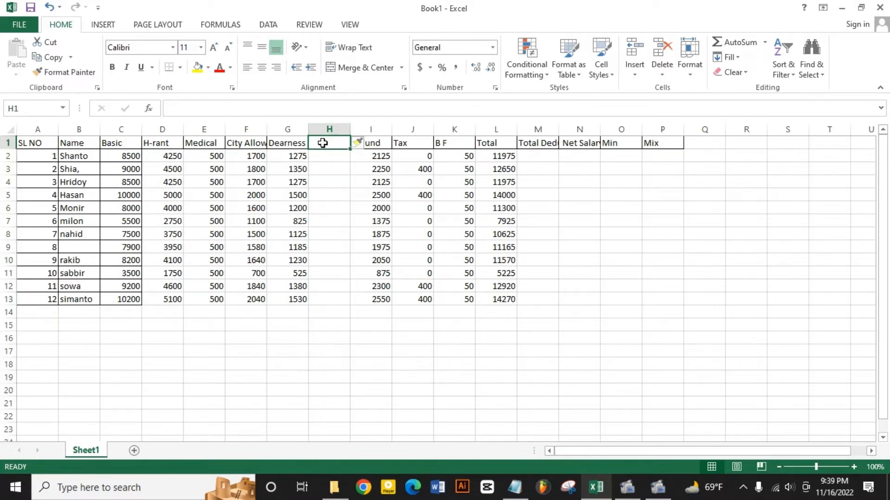
text(loa)
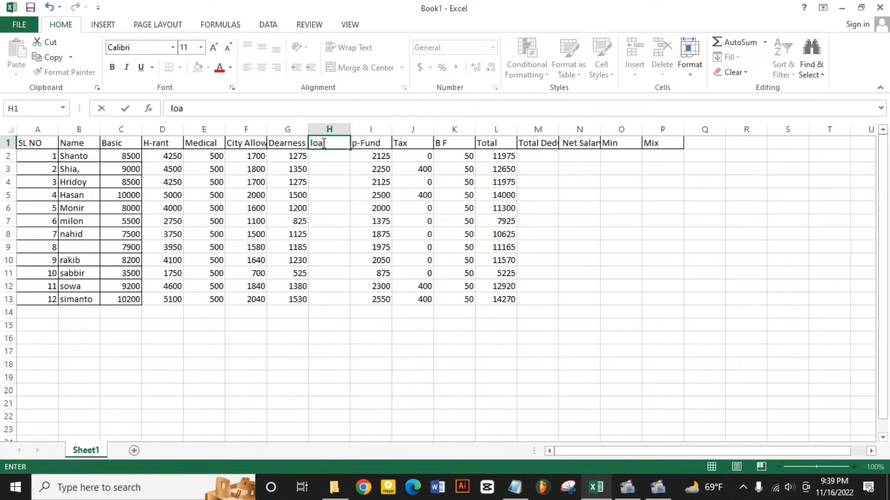
text(n ins)
- Enter loan ins amounts of 25000 in H5 and 15000 in H12
click(333, 193)
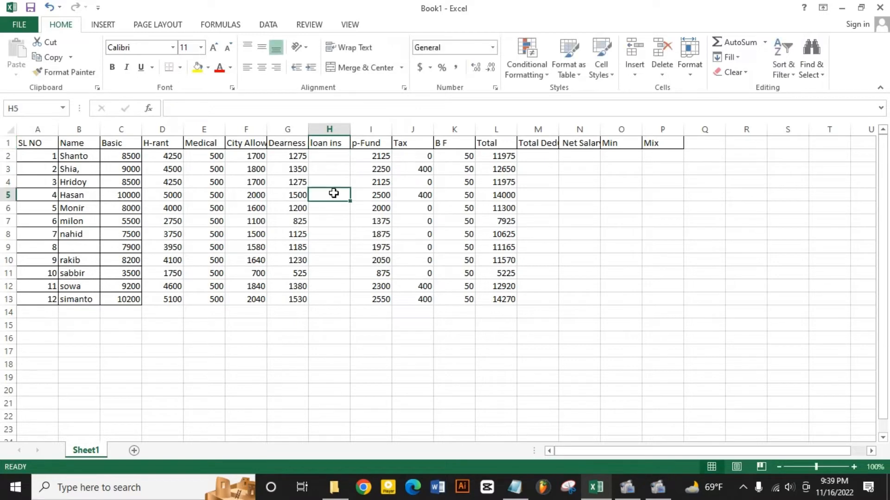
text(25000)
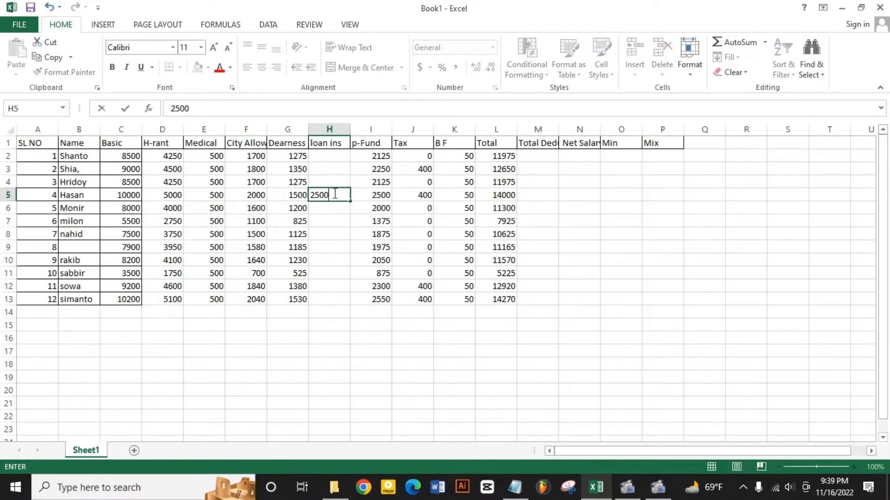
click(331, 287)
text(15000)
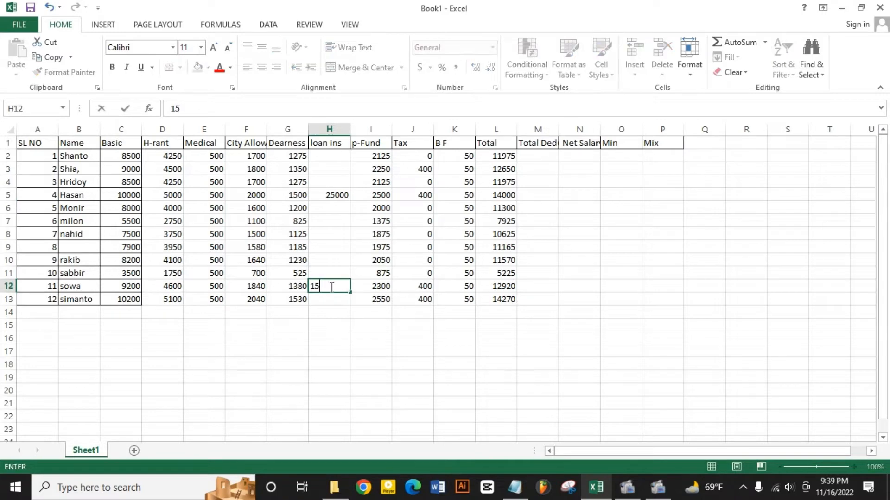
- Enter =I2+K2 in M2 for the total deduction and widen column M so its full header fits
click(529, 154)
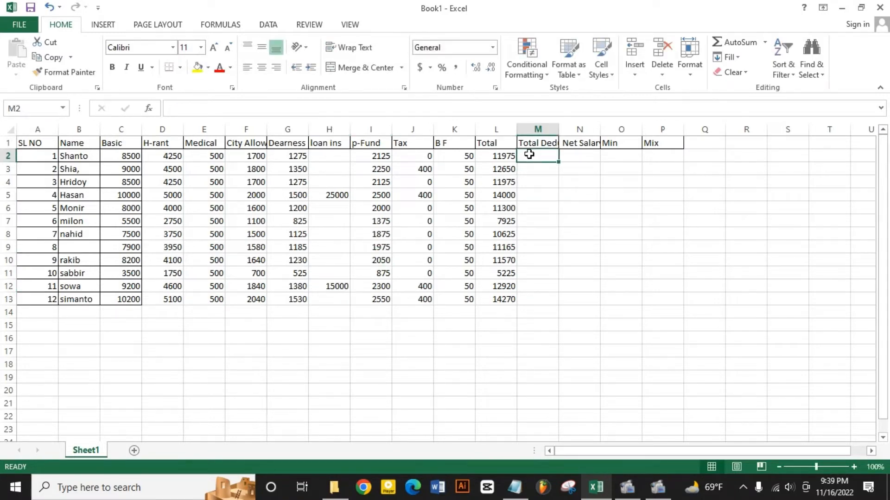
text(=)
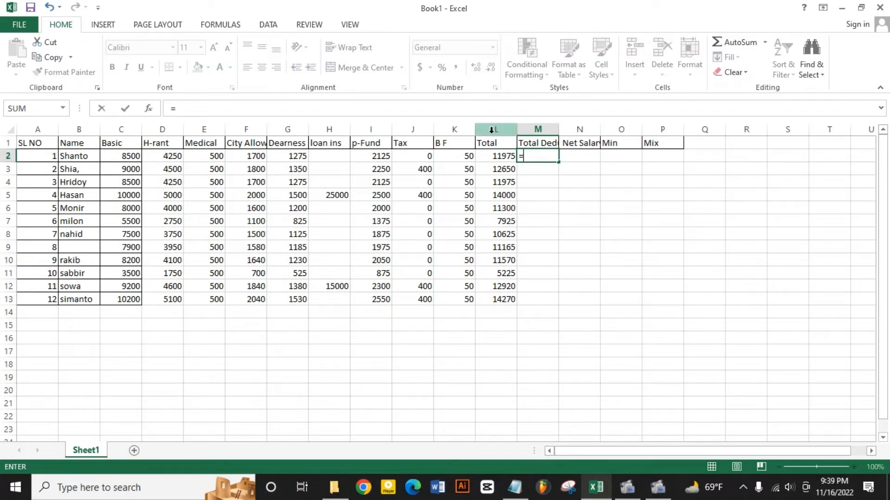
click(377, 157)
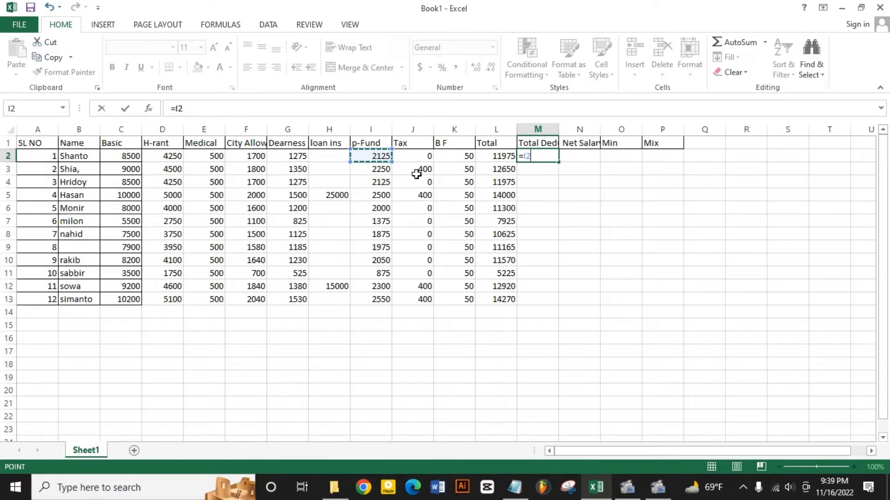
text(+)
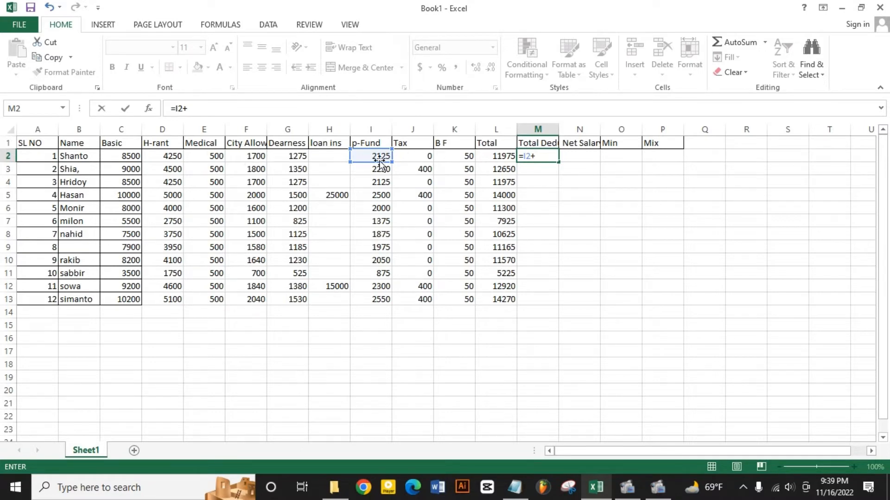
click(449, 159)
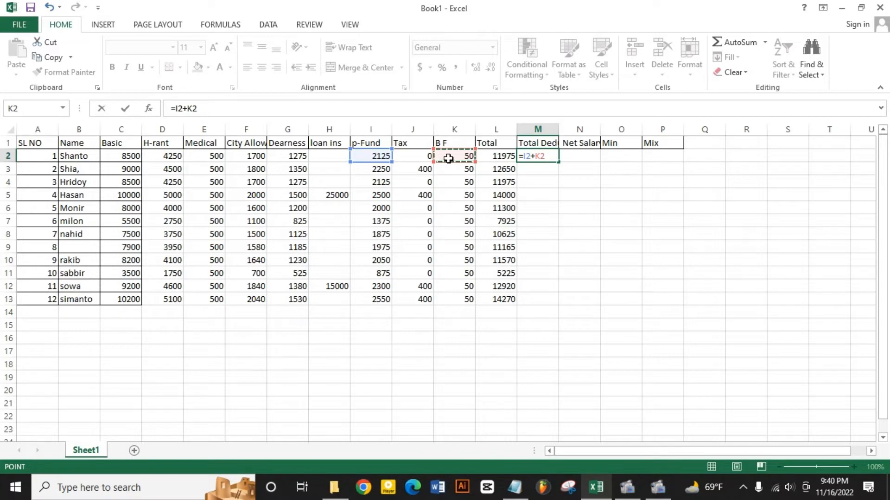
key(Return)
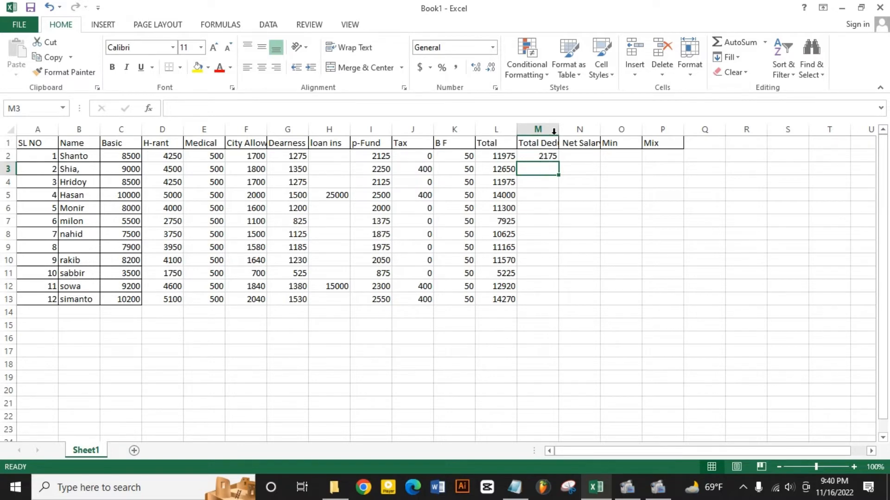
drag(559, 125, 599, 126)
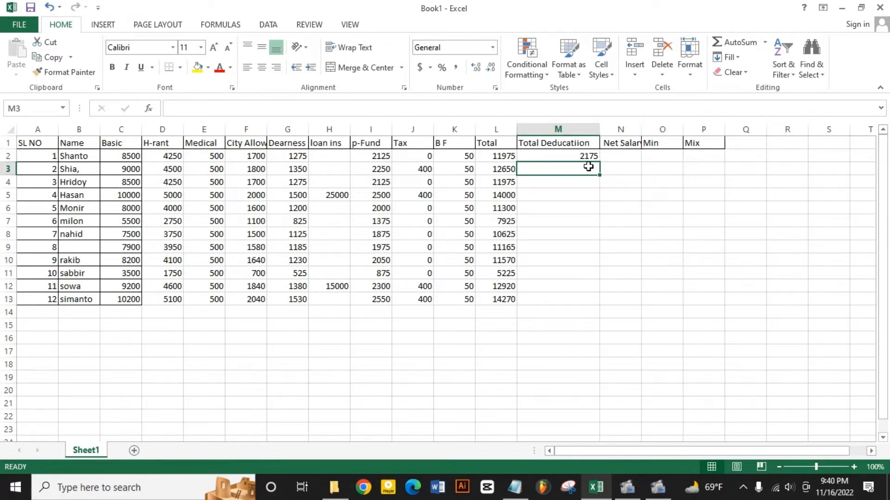
- Clear M2, enter the total deduction formula =I2+K2 again and fill it down through M13
click(551, 158)
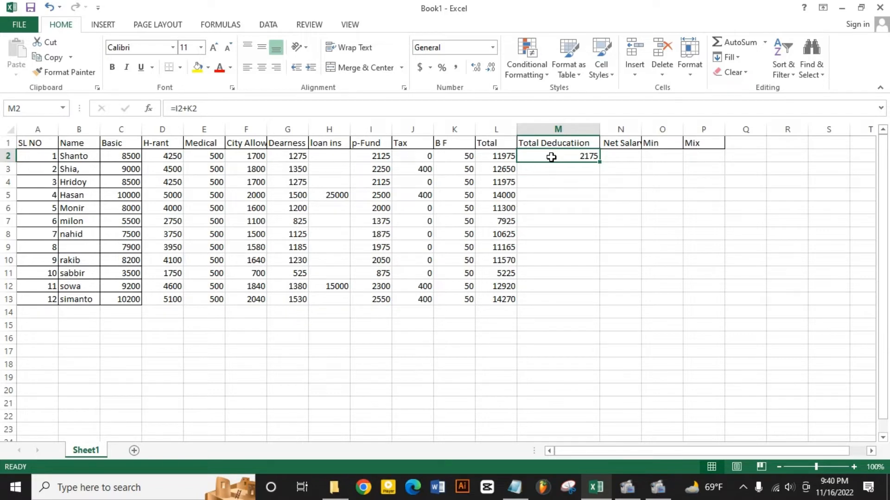
key(Delete)
text(=)
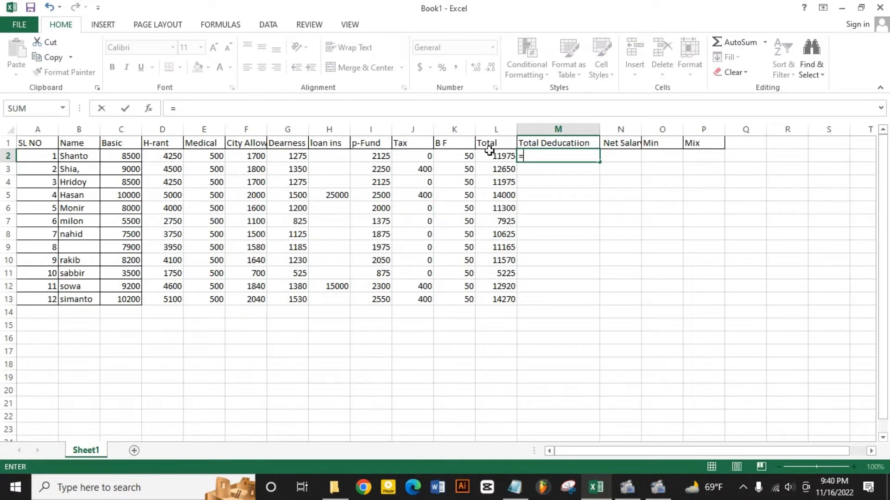
click(381, 157)
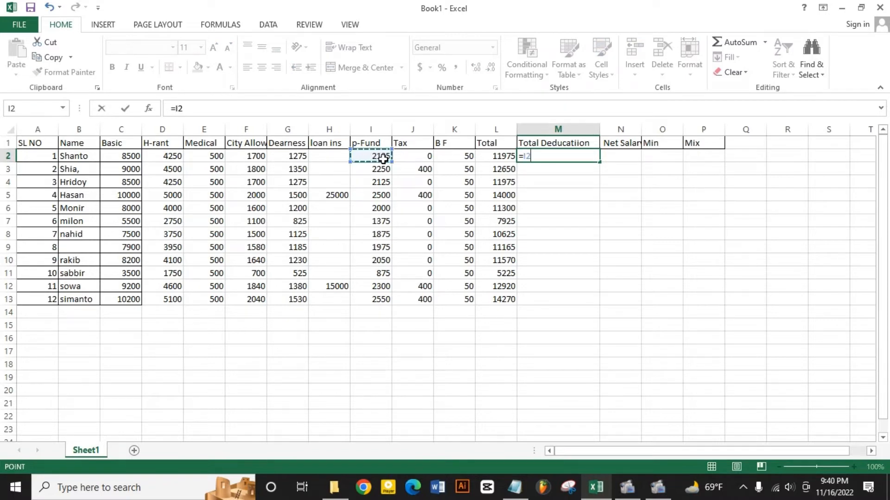
text(+)
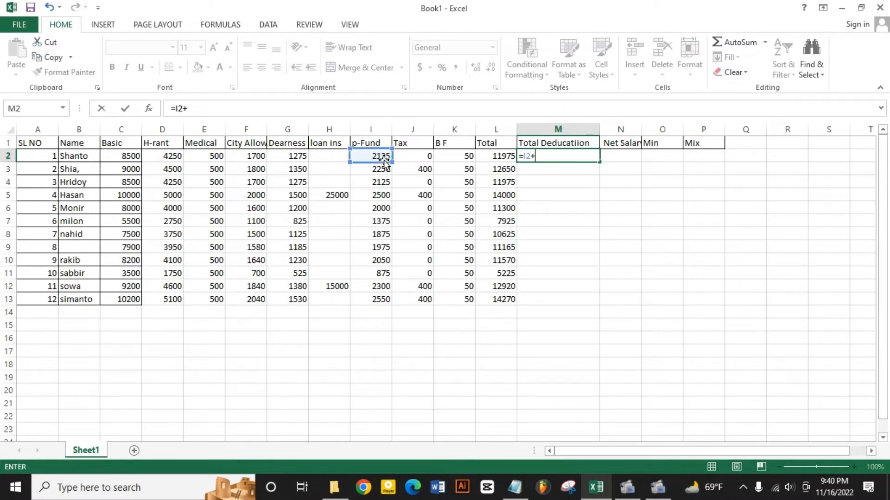
click(465, 157)
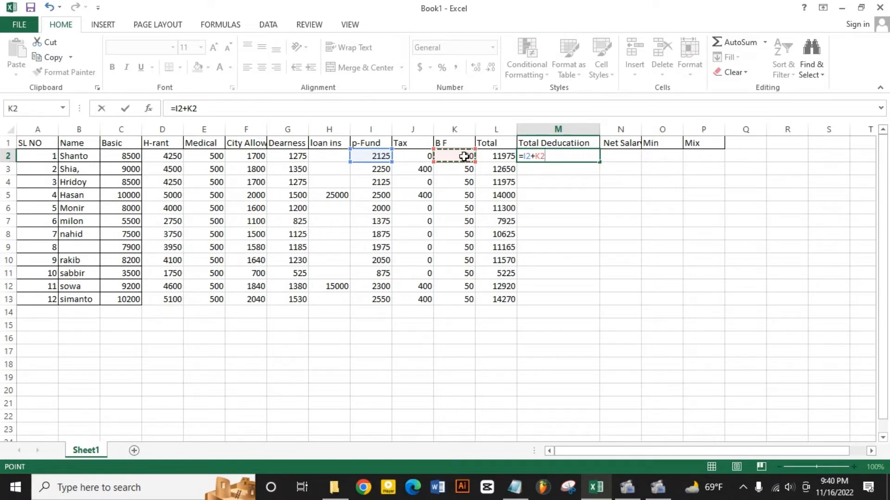
key(Return)
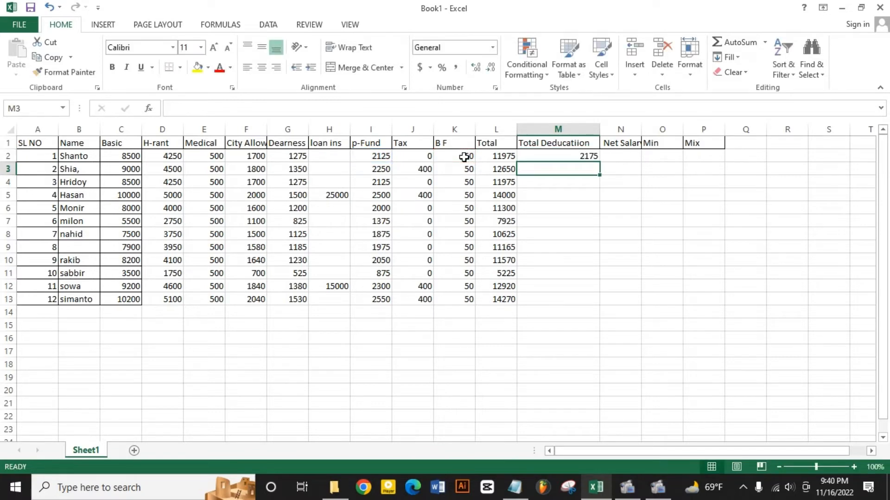
click(566, 158)
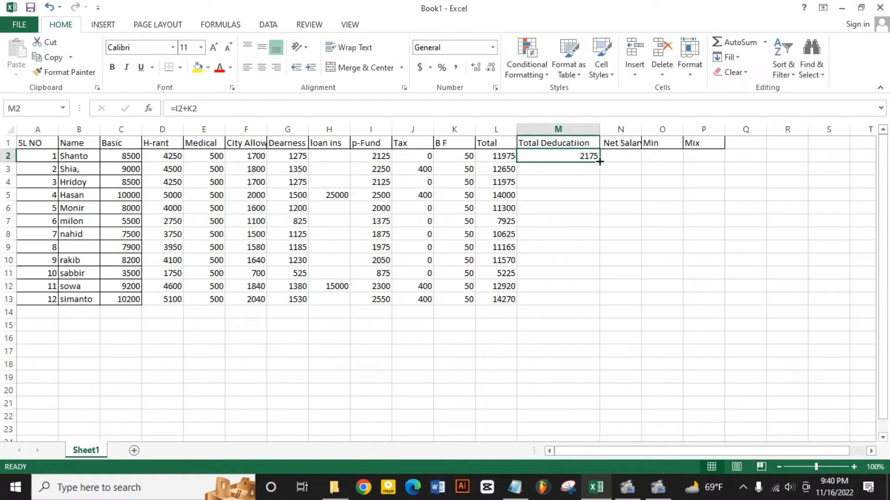
drag(600, 161, 595, 299)
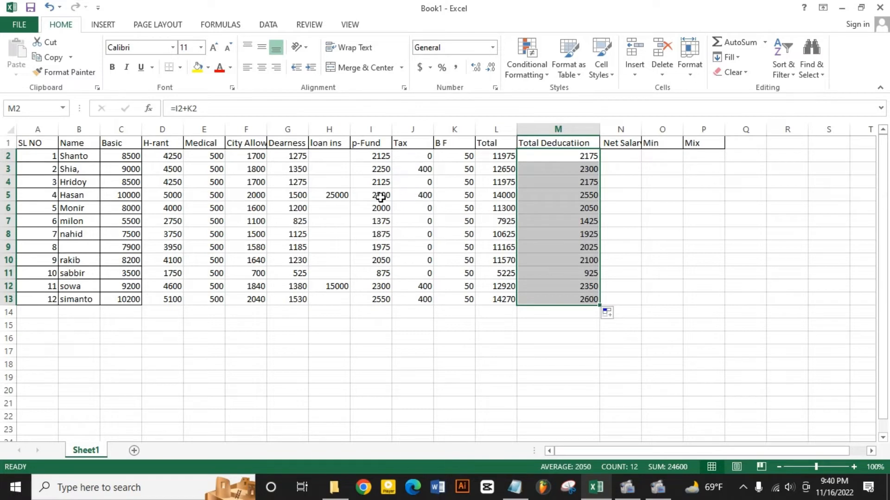
- Add the loan ins amount to the total deduction in M5 by extending its formula to =I5+K5+H5
click(557, 194)
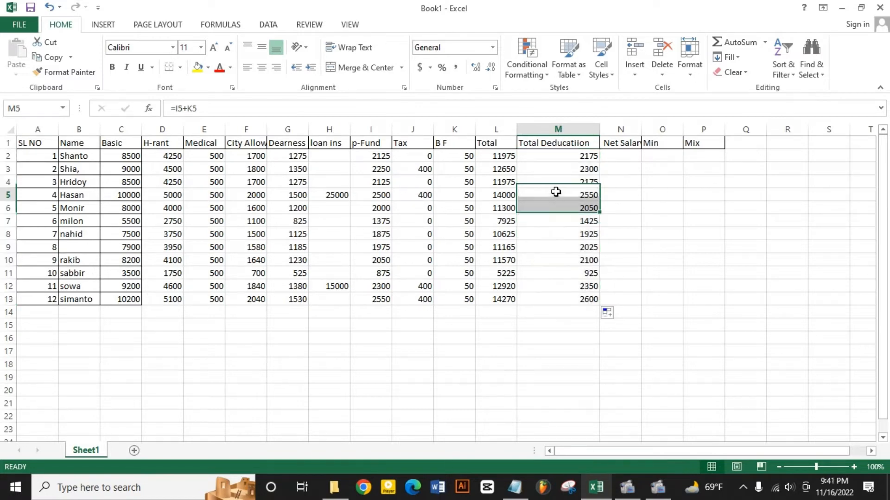
double_click(586, 194)
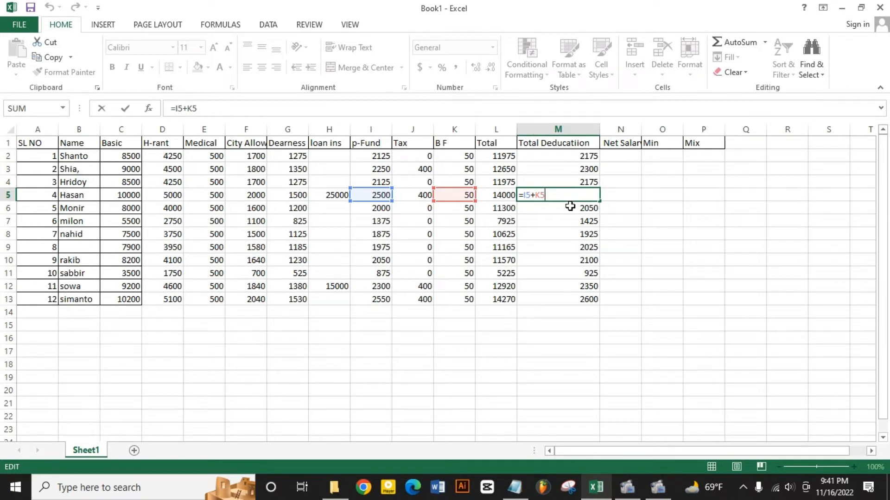
text(+)
click(337, 196)
key(Return)
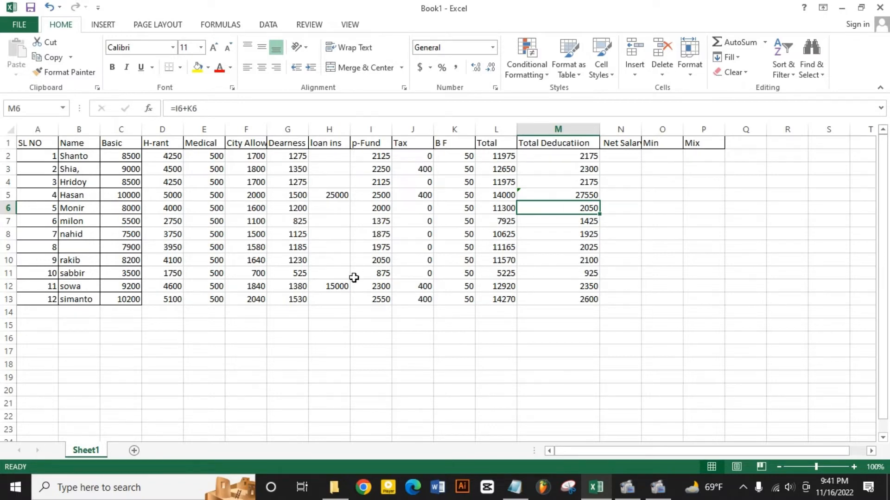
- Extend the total deduction formula in M12 to =I12+K12+H12 to include the loan ins amount
click(567, 286)
double_click(576, 287)
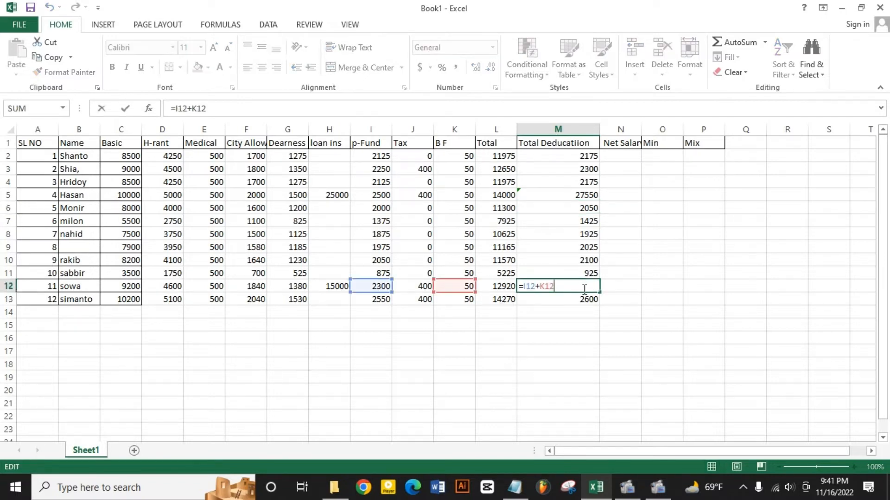
text(+)
click(329, 288)
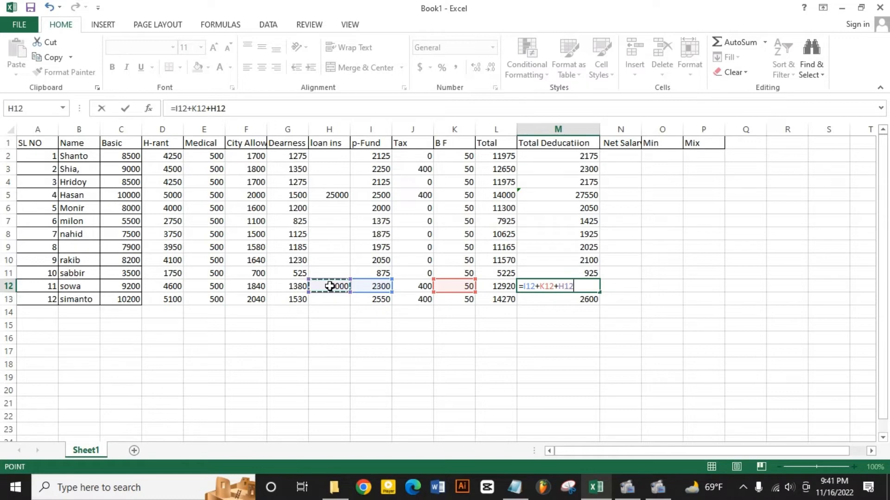
key(Return)
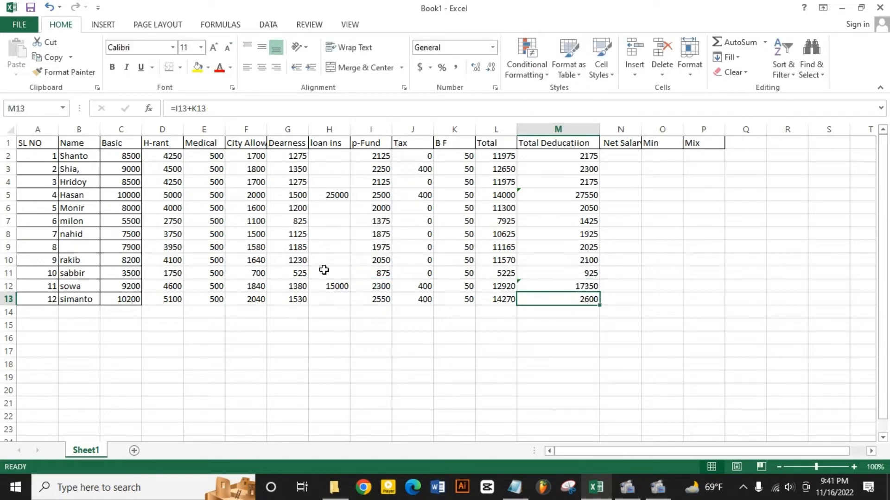
- Widen column N to fit its header and fill N2:N13 with the net salary formula =L2-M2
click(628, 157)
drag(642, 129, 665, 129)
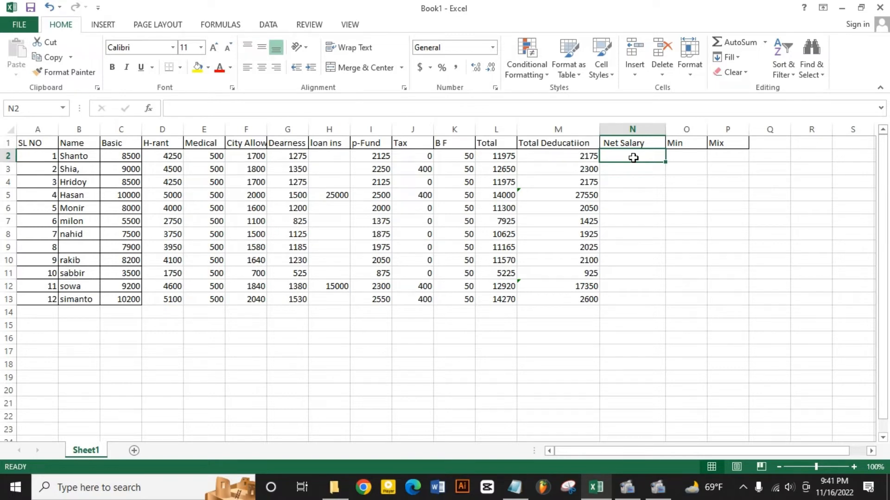
text(=)
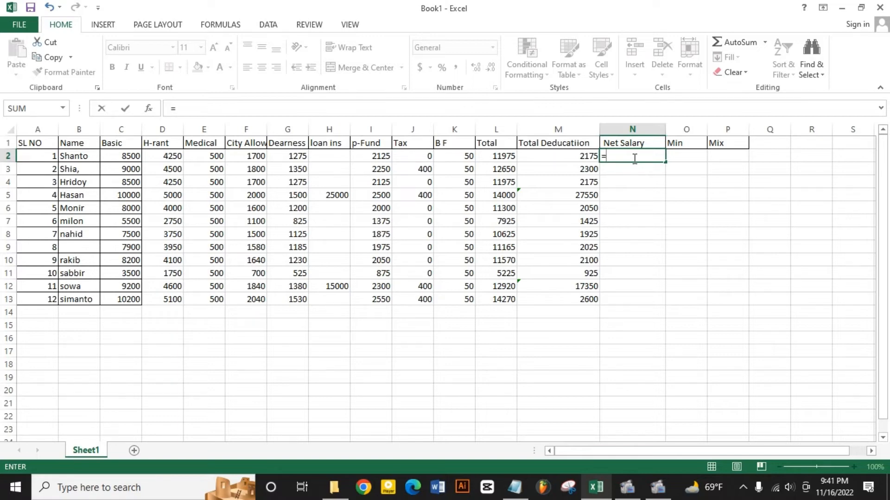
click(491, 157)
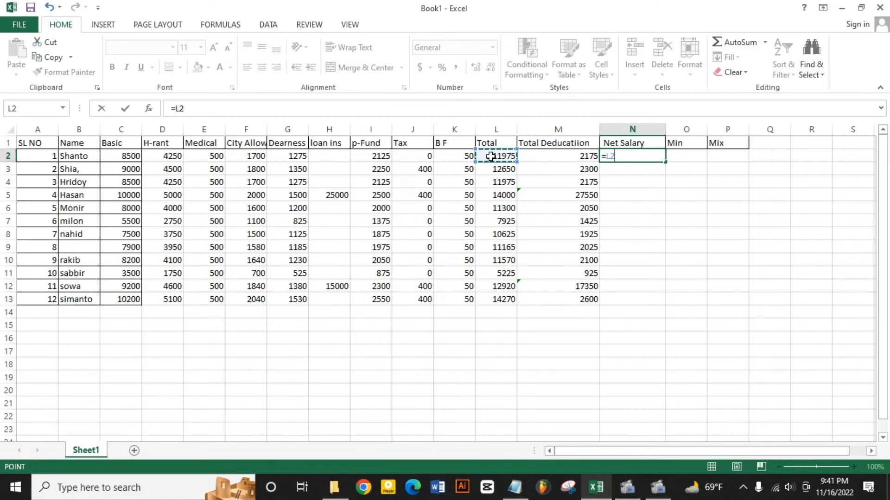
text(-)
click(570, 157)
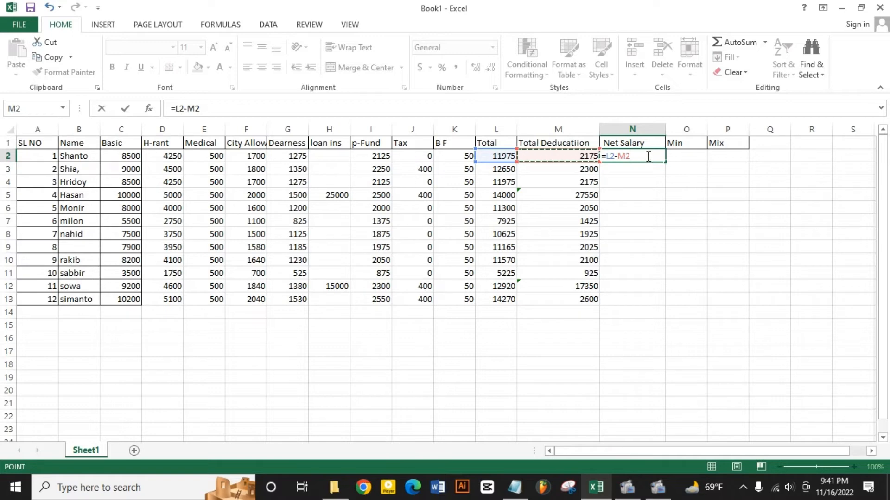
key(Return)
click(649, 156)
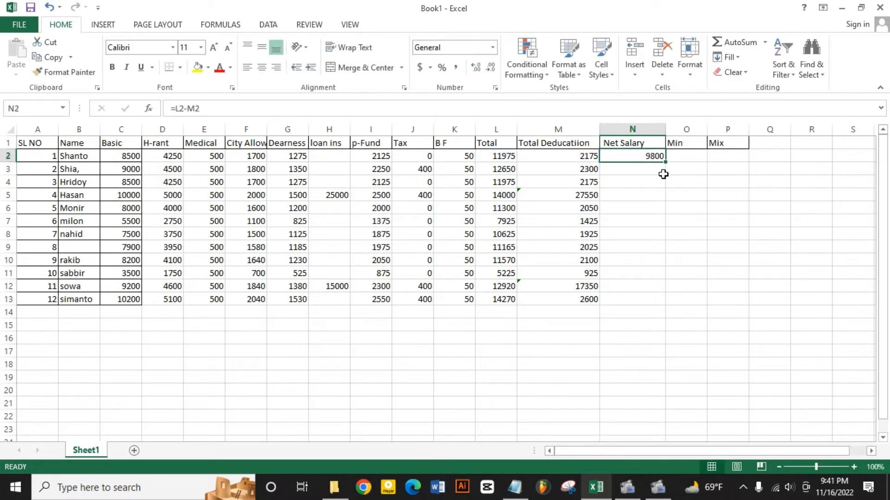
drag(665, 163, 656, 300)
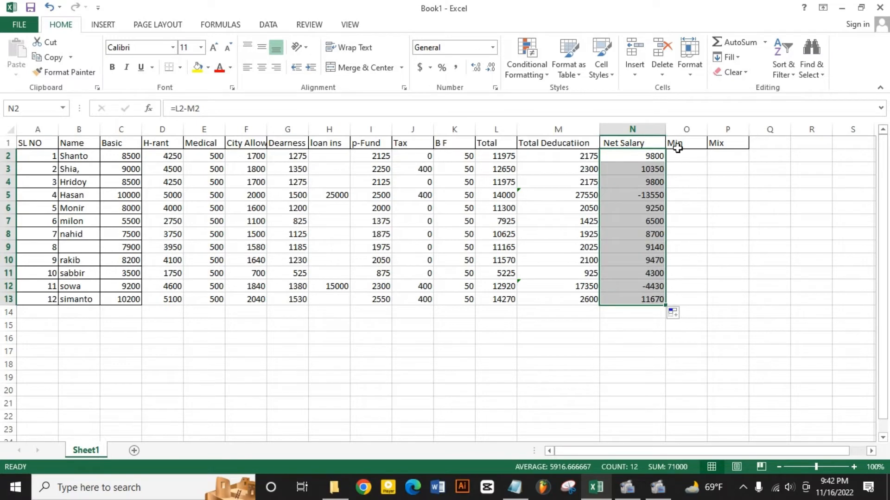
- Merge and center the cells O2:O13 under the Min header
drag(673, 145, 678, 153)
click(683, 156)
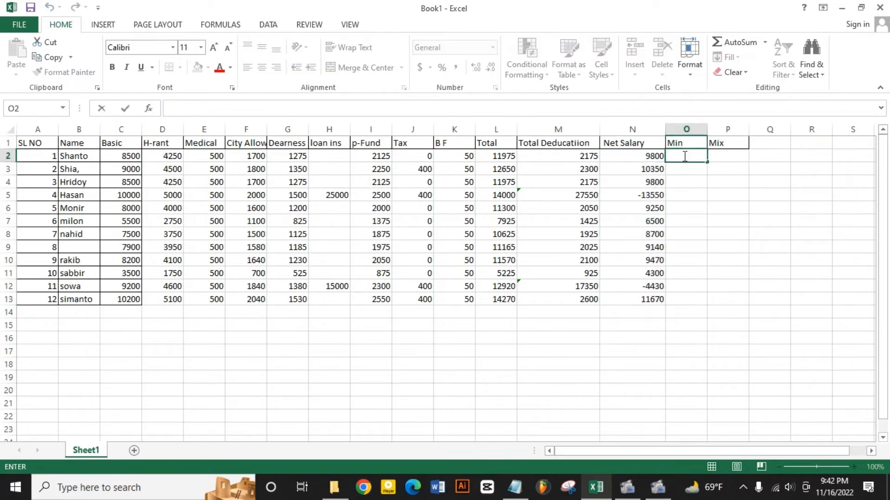
drag(680, 298, 673, 158)
click(360, 67)
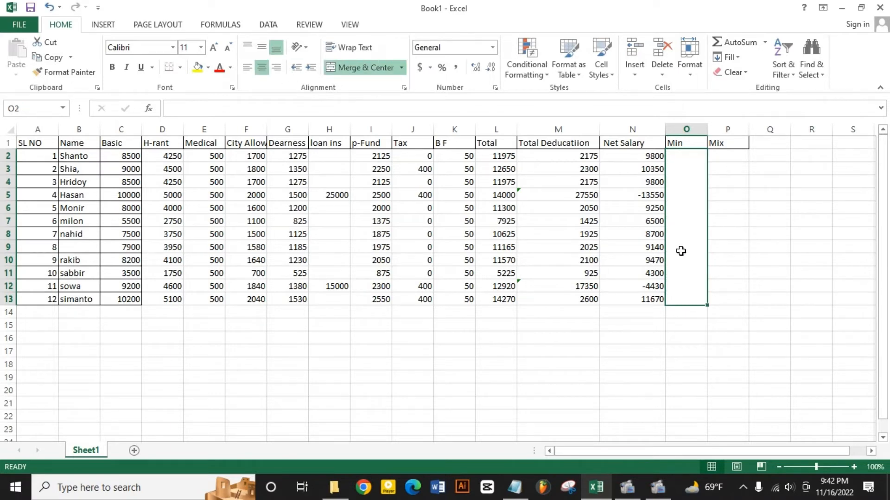
- Enter =MIN(N2:N13) in the merged Min cell to find the lowest net salary
text(=)
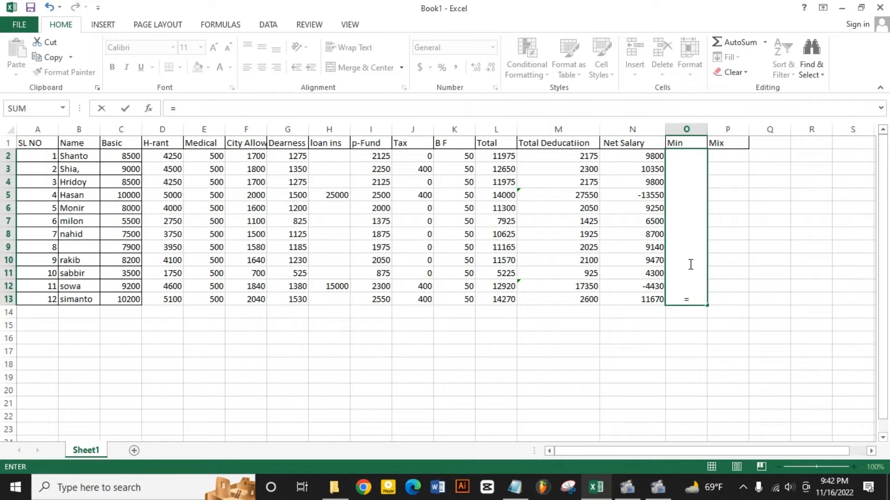
text(min)
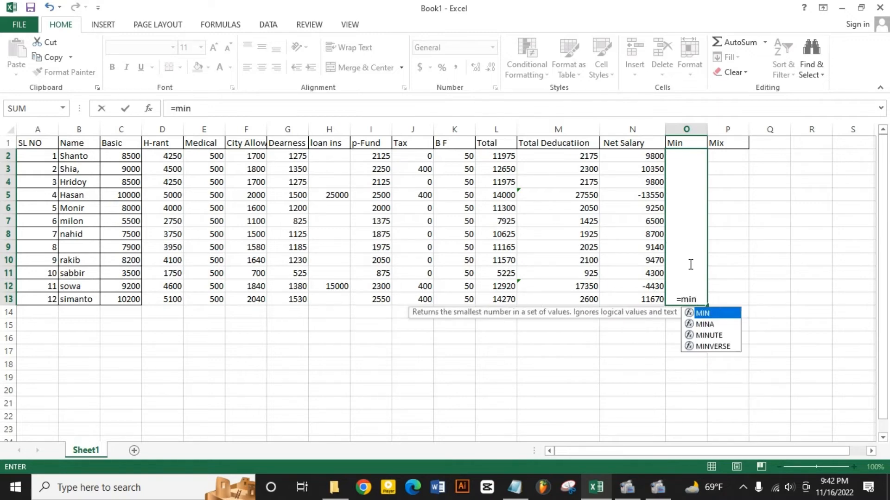
text(()
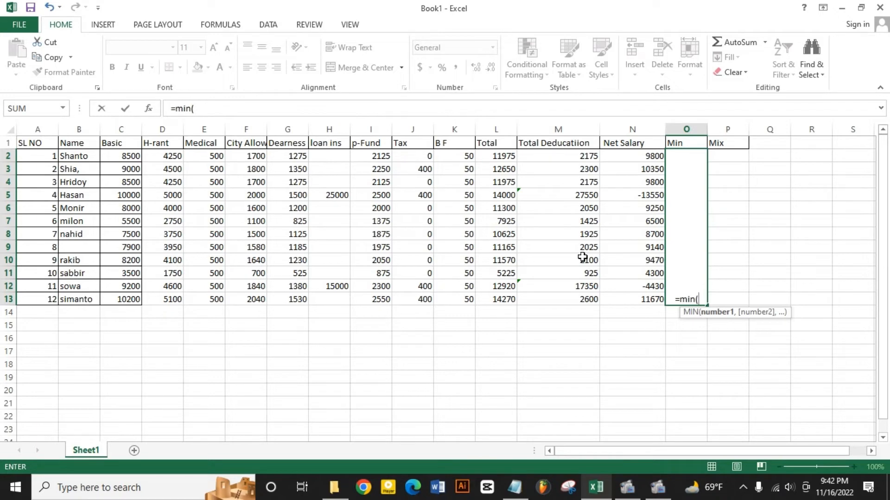
click(631, 156)
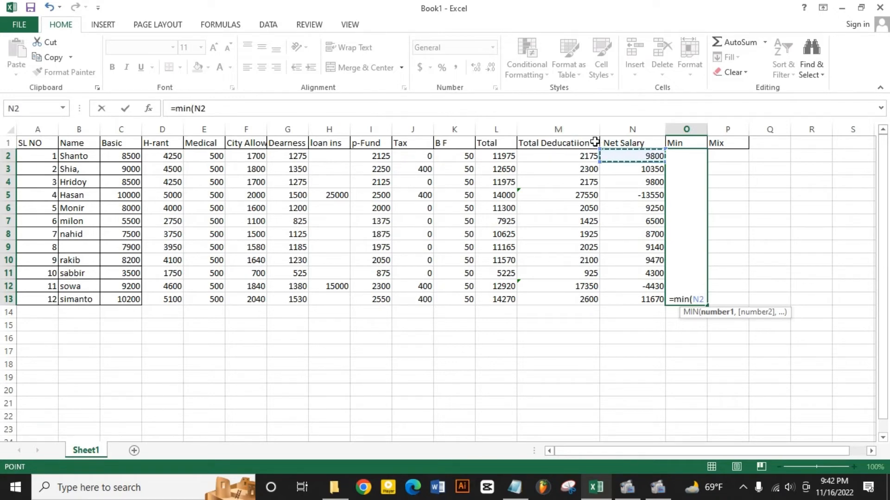
key(F8)
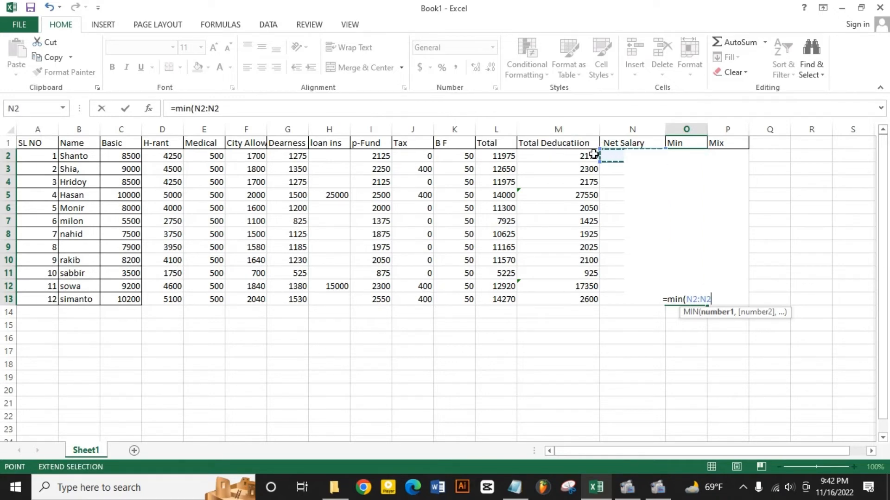
click(617, 295)
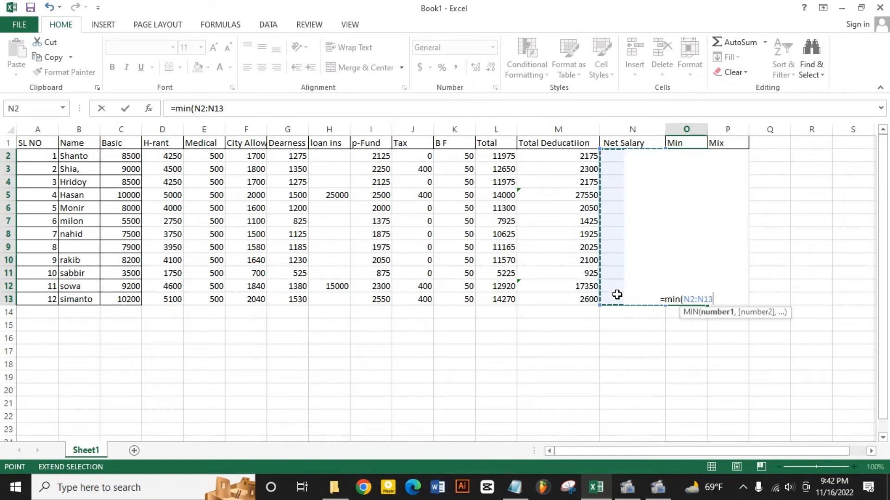
text())
key(Return)
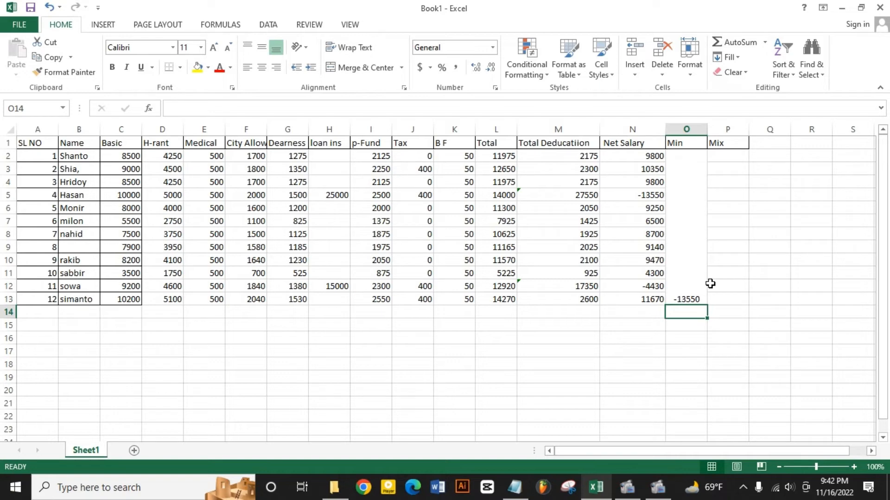
- Merge and center the cells P2:P13 under the Mix header
click(728, 157)
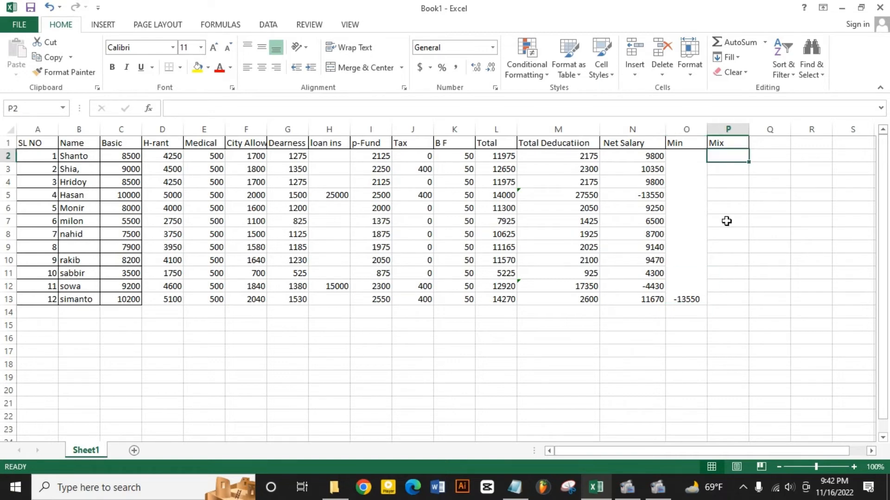
drag(725, 297, 726, 156)
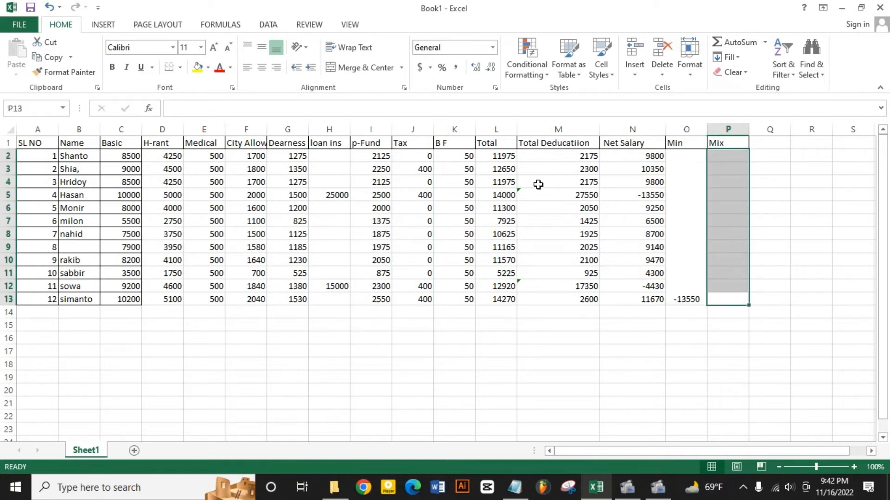
click(363, 66)
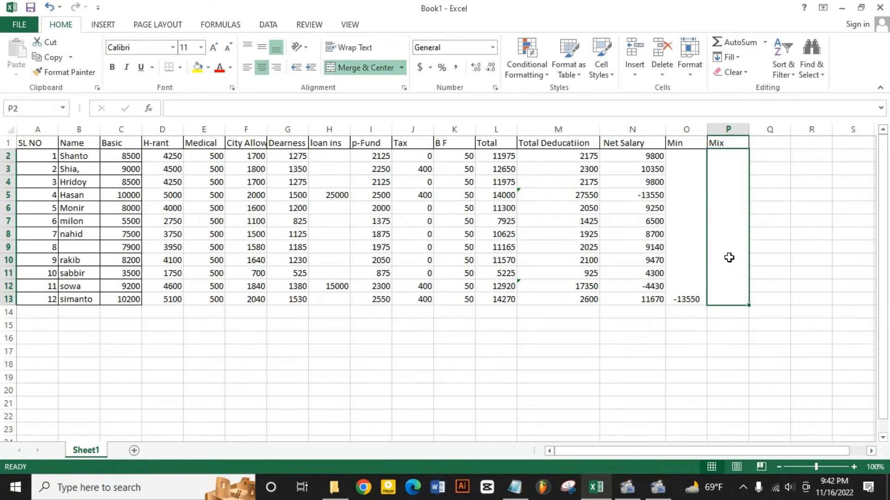
- Enter =MAX(N2:N13) in the merged cell of column P to find the highest net salary
text(=)
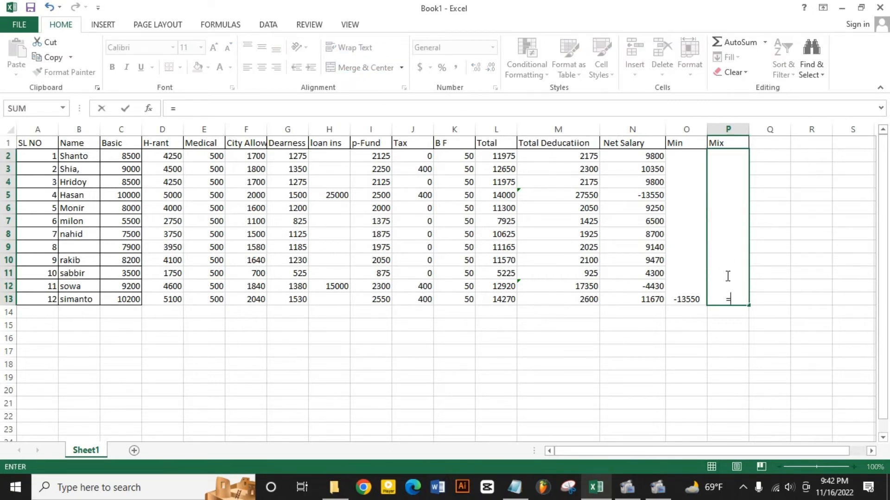
text(mi)
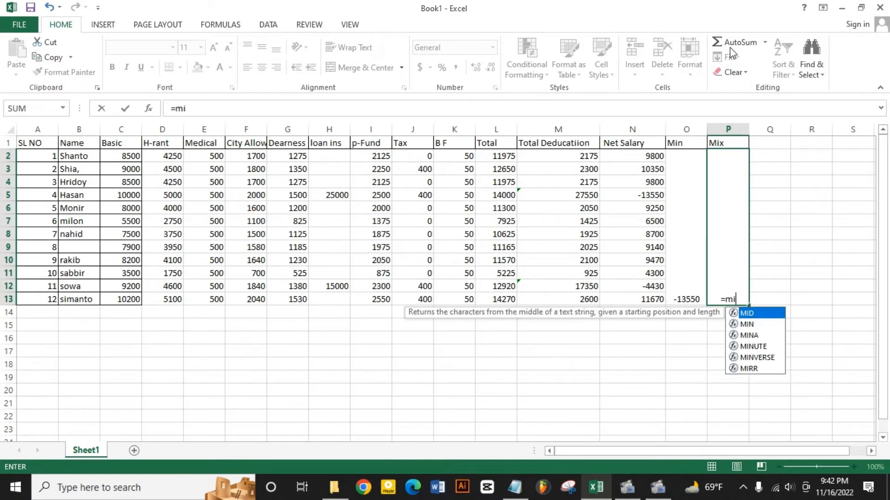
click(765, 42)
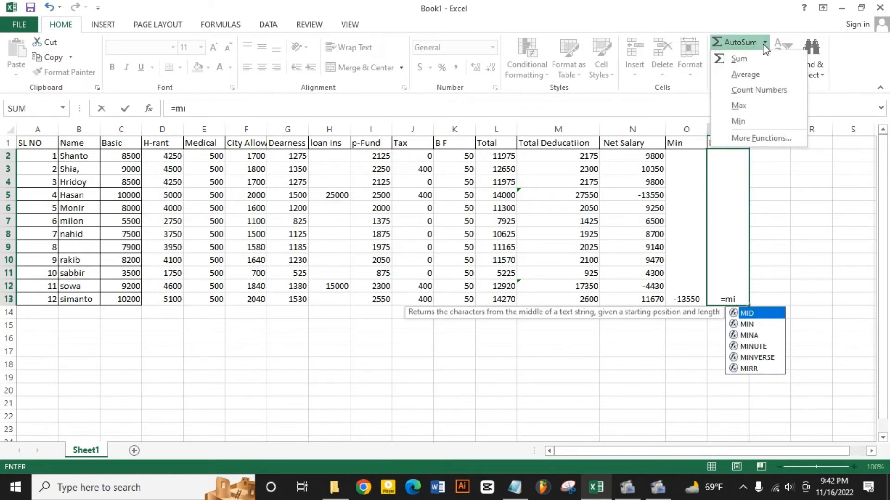
click(764, 46)
key(BackSpace)
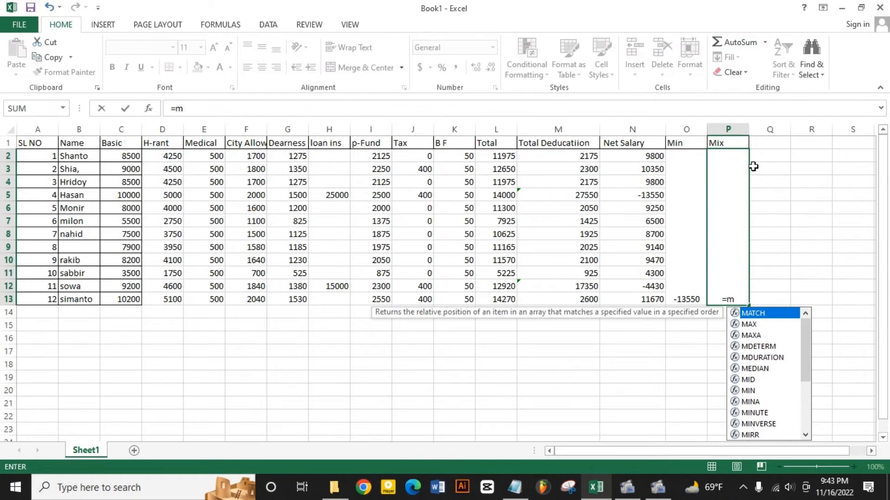
text(ax)
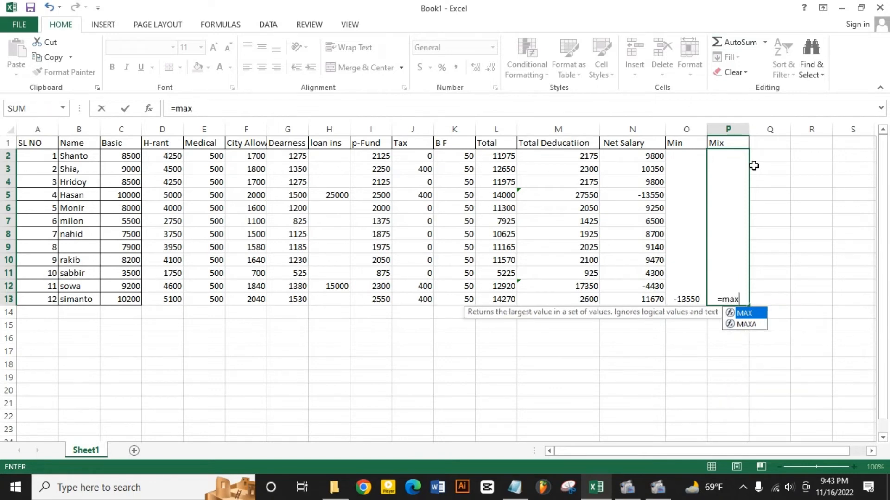
text(()
click(650, 156)
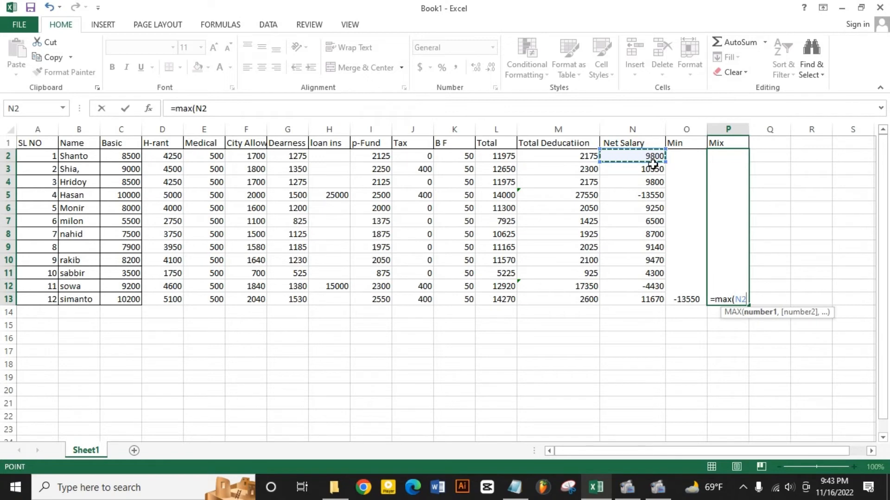
key(F8)
click(658, 299)
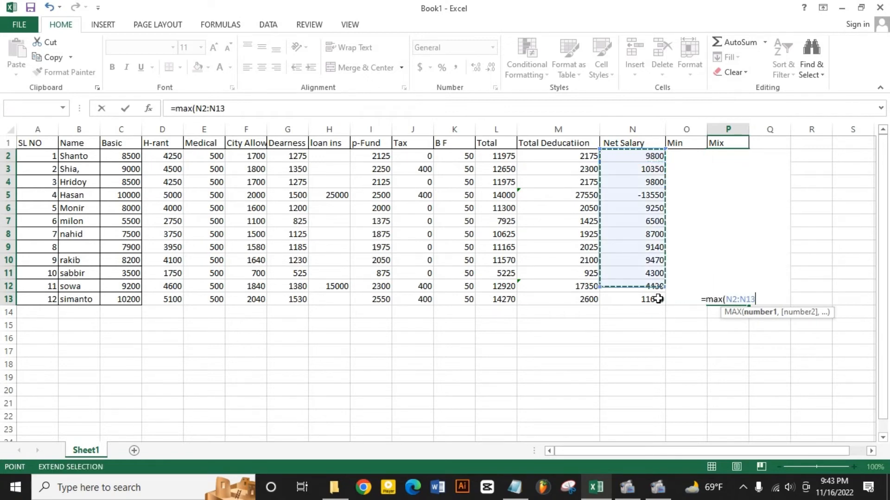
text())
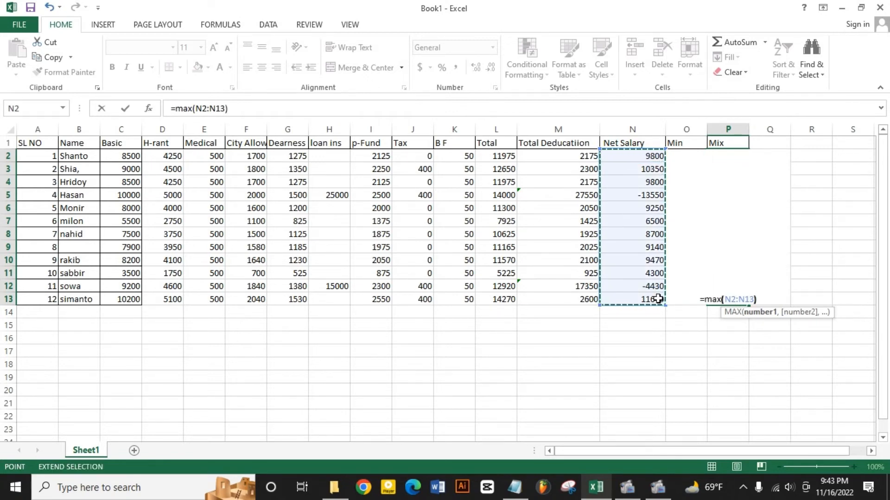
key(Return)
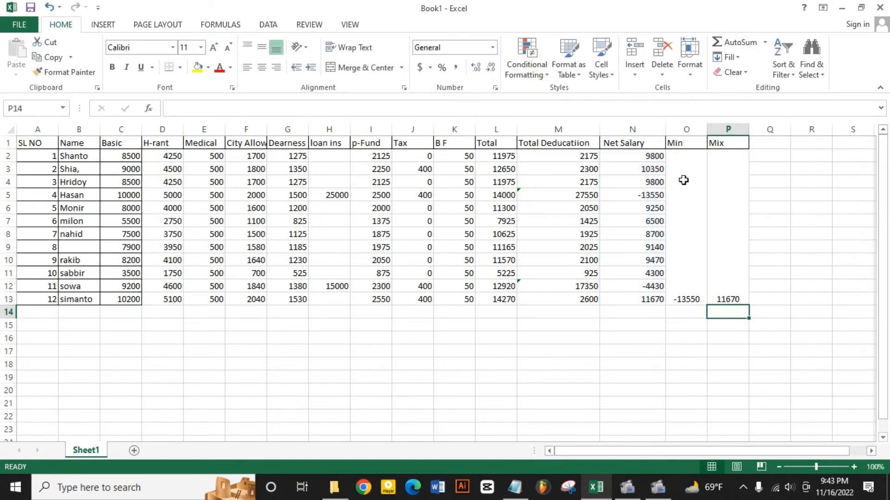
click(748, 46)
click(763, 44)
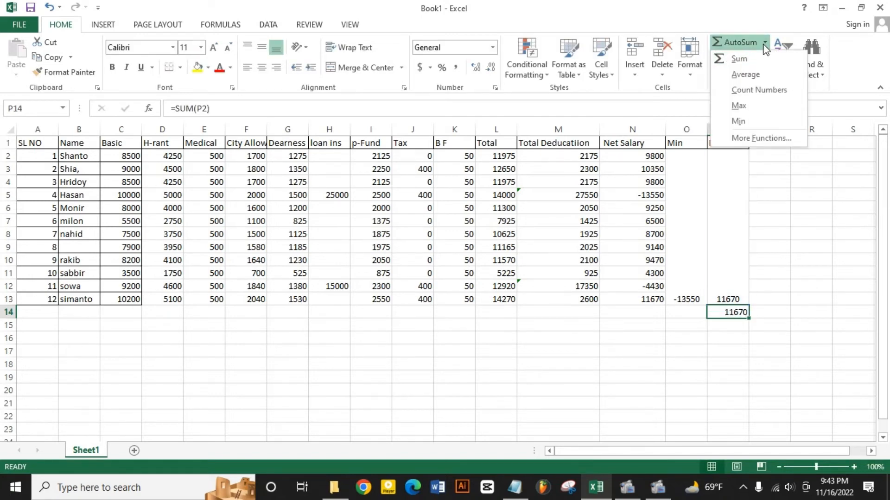
click(764, 44)
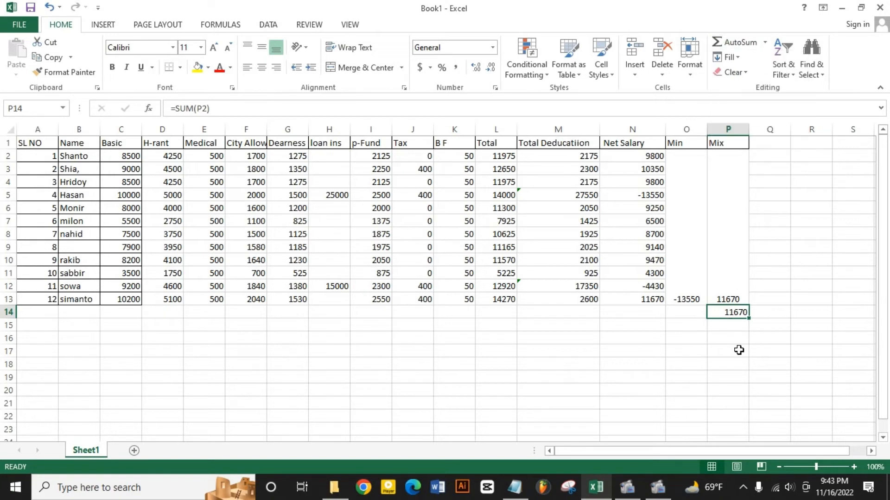
click(724, 284)
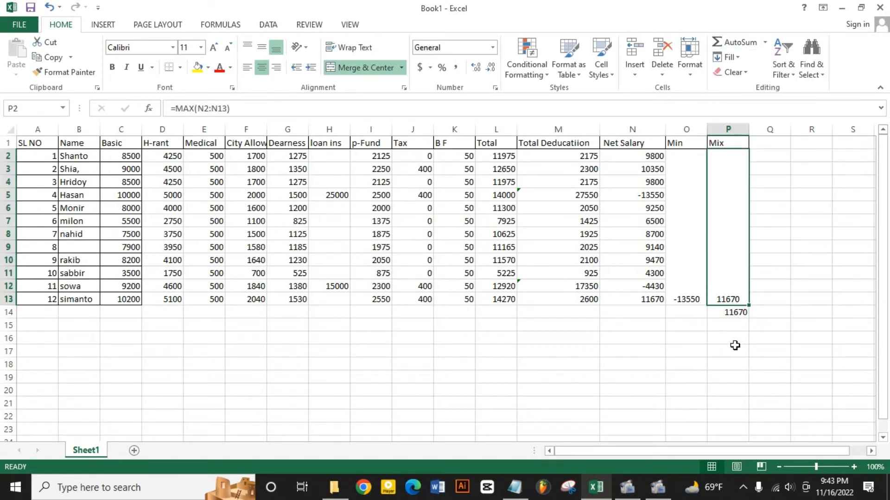
key(ctrl+z)
- Correct the header in P1 from Mix to Max
click(722, 146)
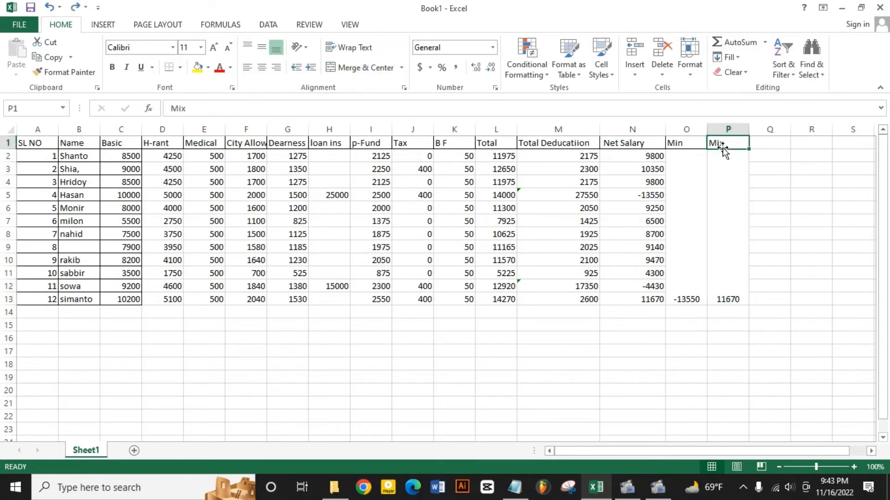
double_click(720, 143)
key(BackSpace)
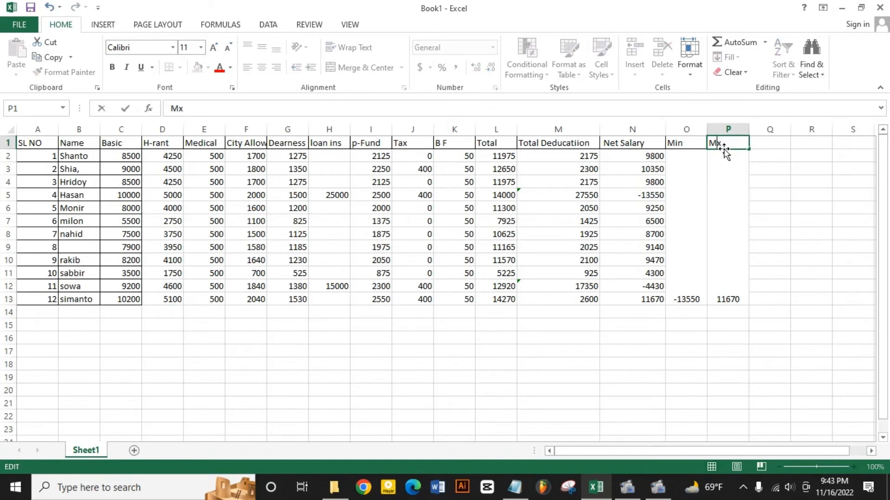
text(a)
key(Return)
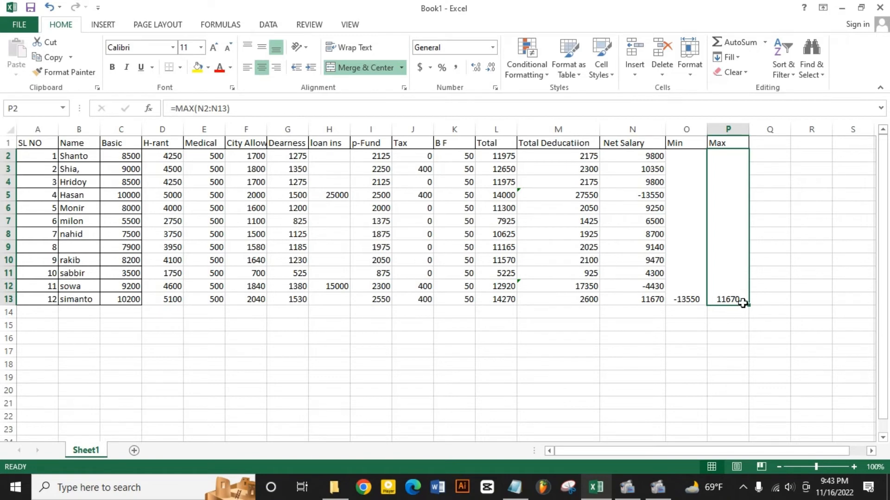
- Apply all borders to the whole salary table, A1:P13
drag(17, 143, 726, 299)
click(180, 67)
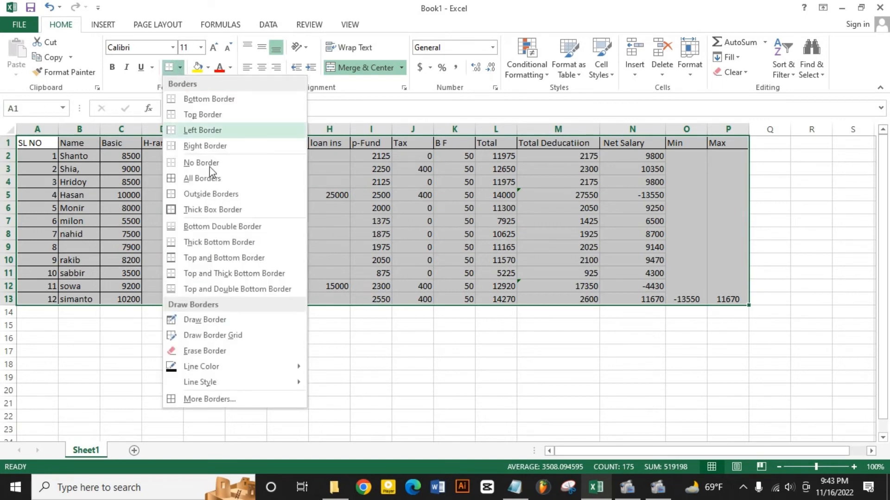
click(208, 183)
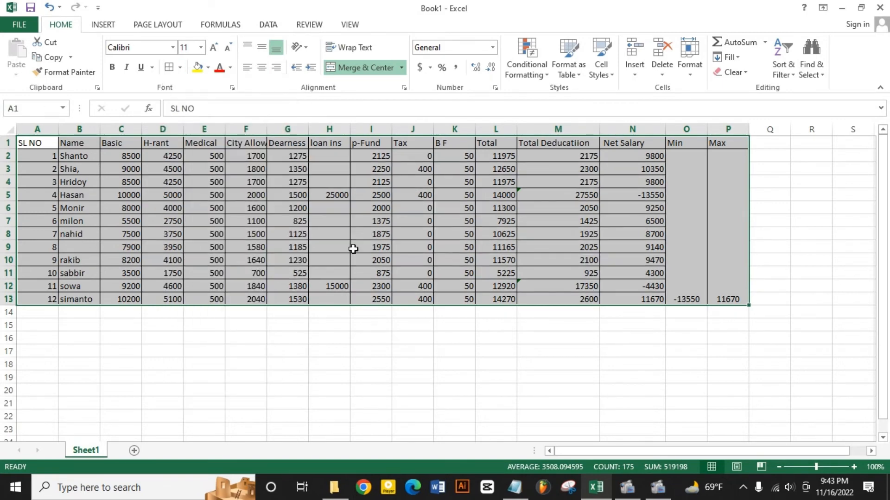
- Center the SL NO column, A1:A13, both horizontally and vertically
click(426, 256)
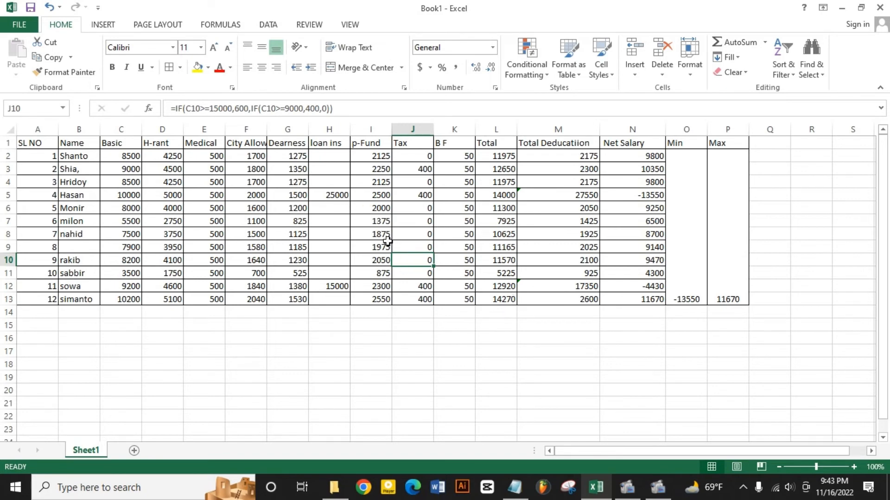
drag(48, 299, 27, 143)
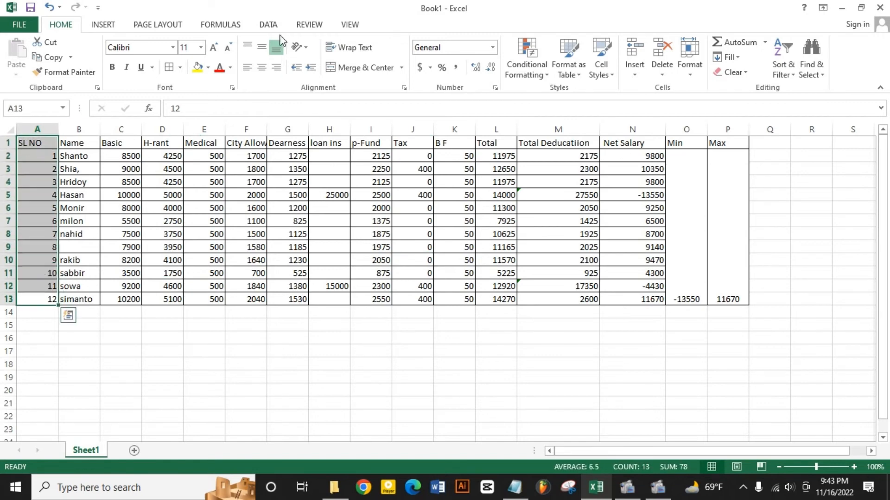
click(262, 49)
click(262, 68)
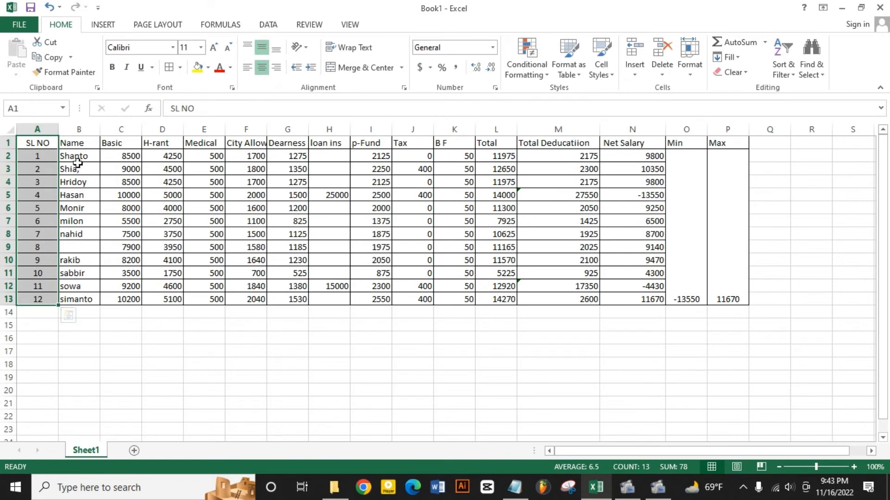
- Center the remaining header cells, B1:P1, both horizontally and vertically
click(73, 144)
drag(73, 144, 725, 145)
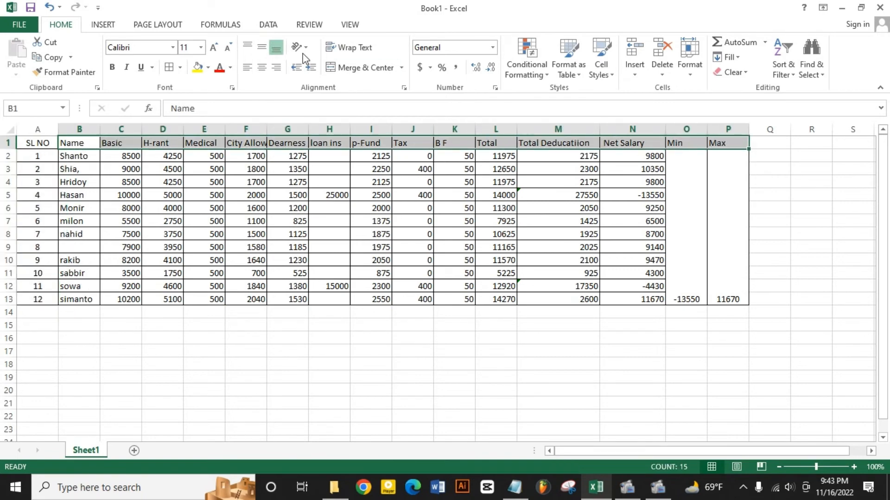
click(262, 48)
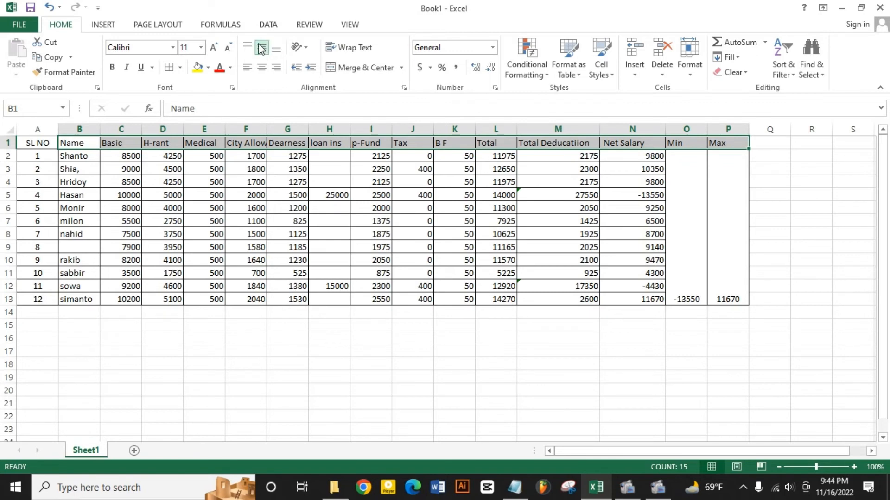
click(262, 67)
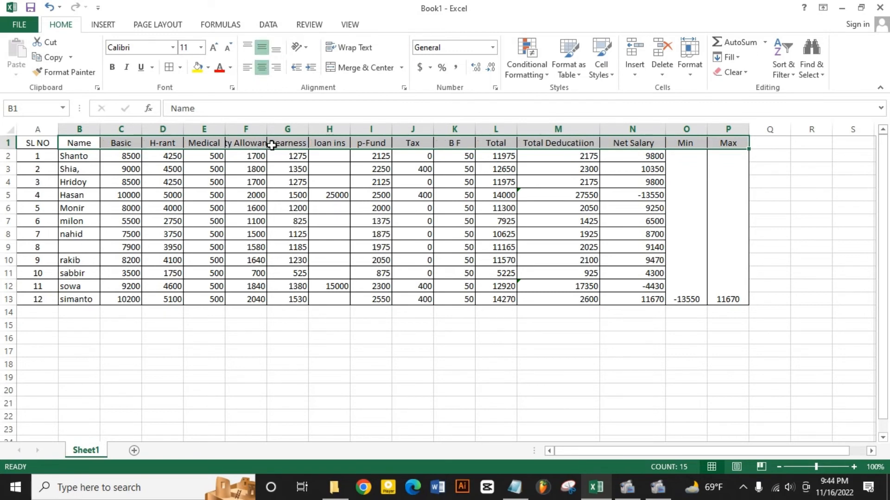
- Widen columns F and G so the City Allowance and Dearness headers fit
drag(267, 127, 294, 126)
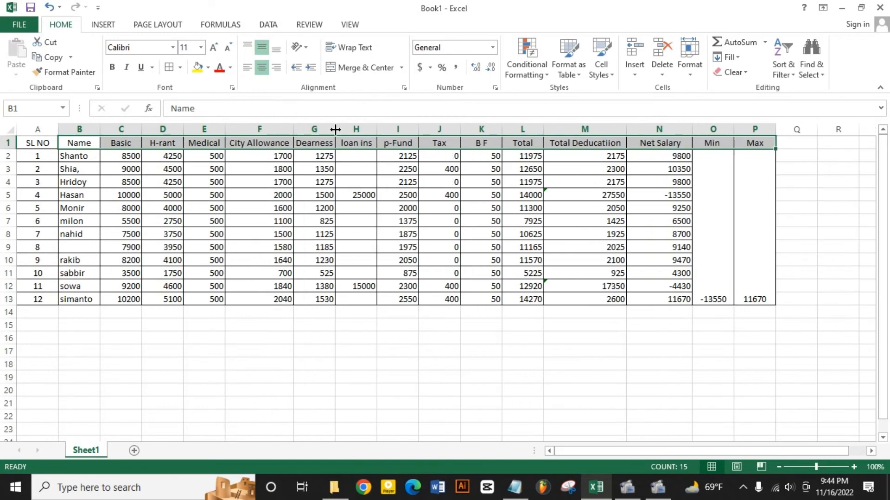
mouse_move(335, 129)
mouse_down()
mouse_move(351, 130)
mouse_move(340, 129)
mouse_up()
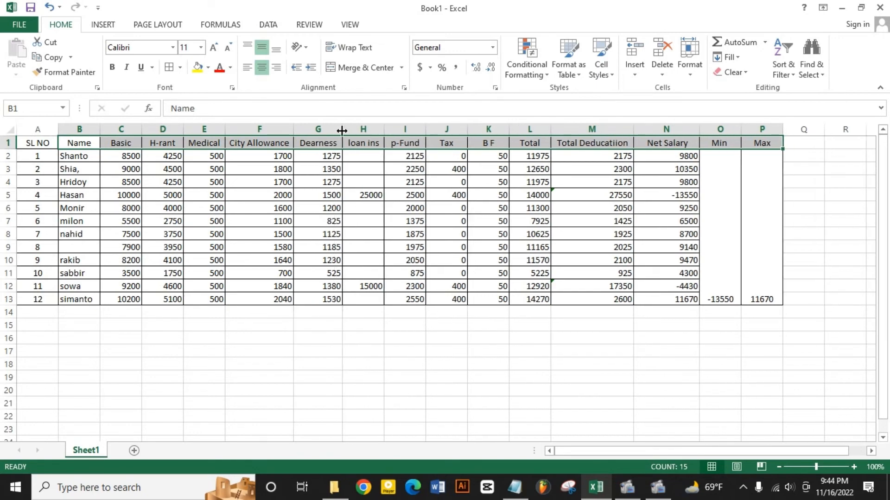
- Left-align the salary figures in C2:N13 and set their vertical alignment to middle
click(130, 162)
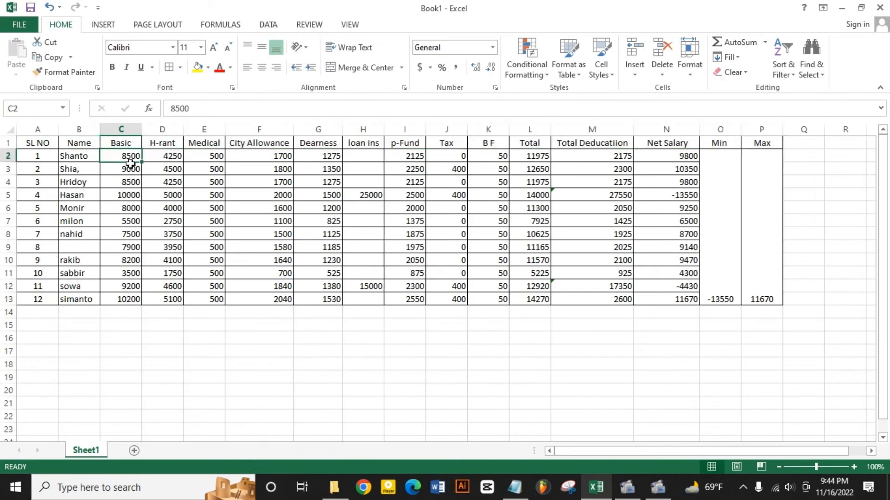
drag(128, 157, 690, 301)
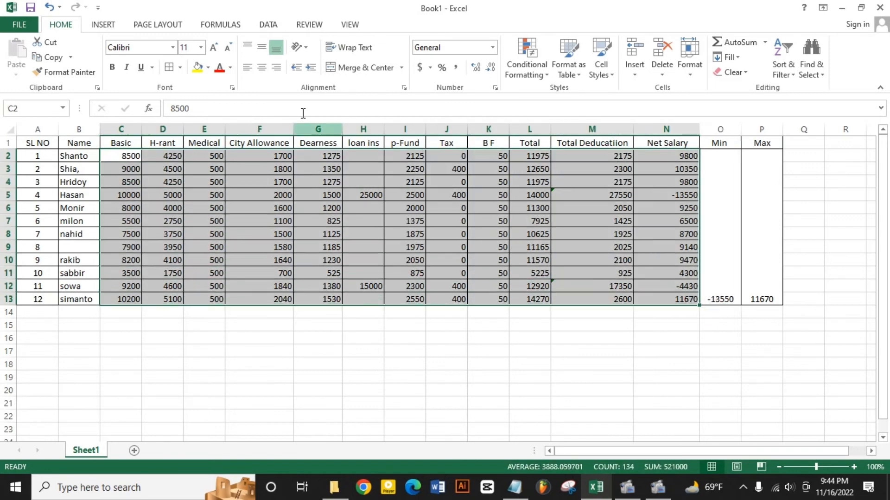
click(247, 70)
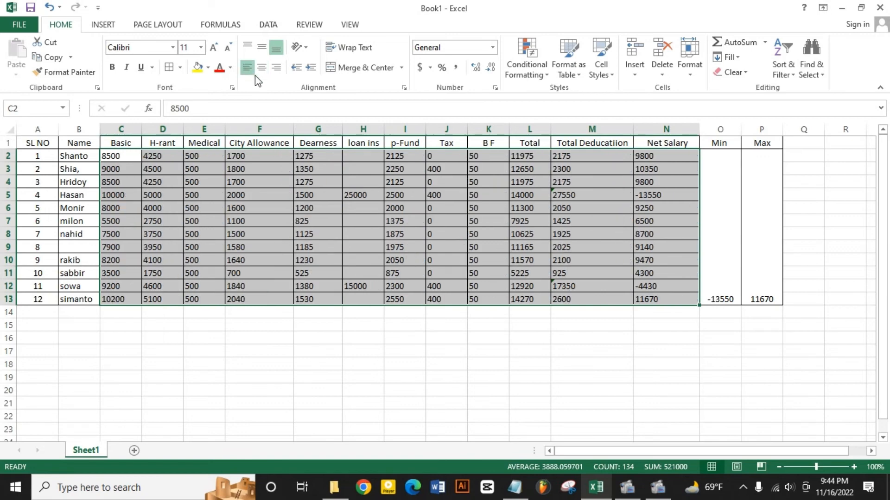
click(262, 47)
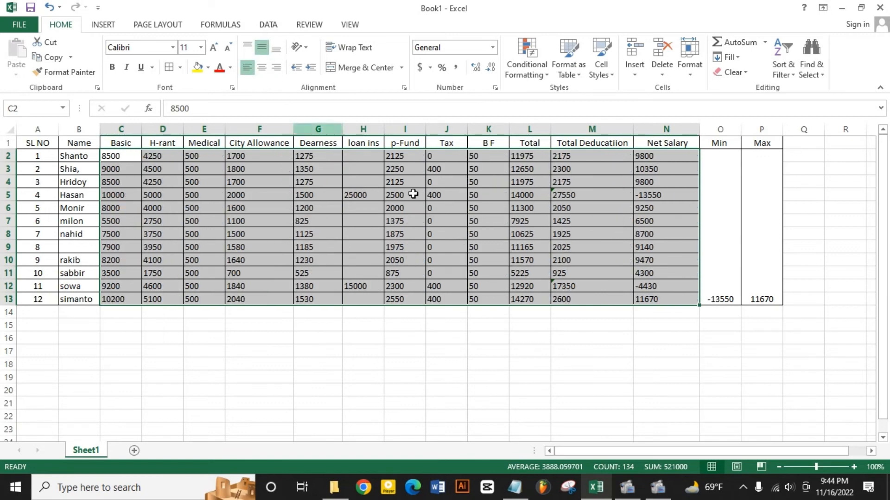
click(720, 299)
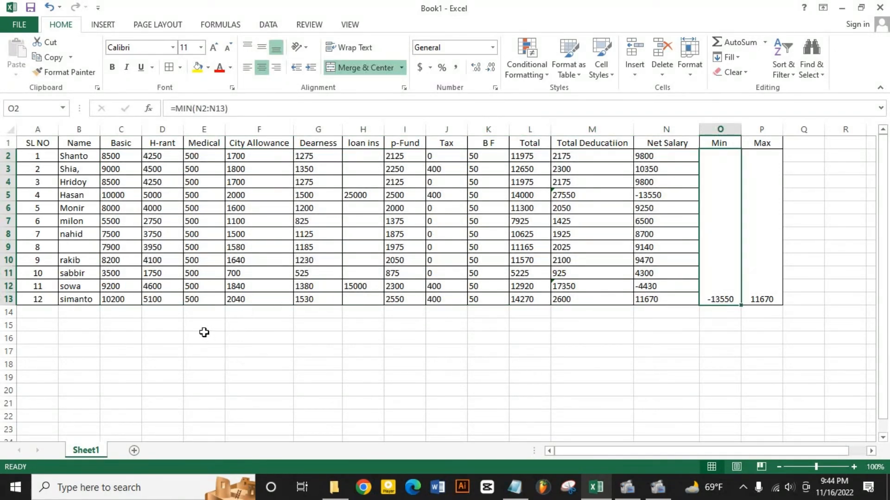
click(86, 300)
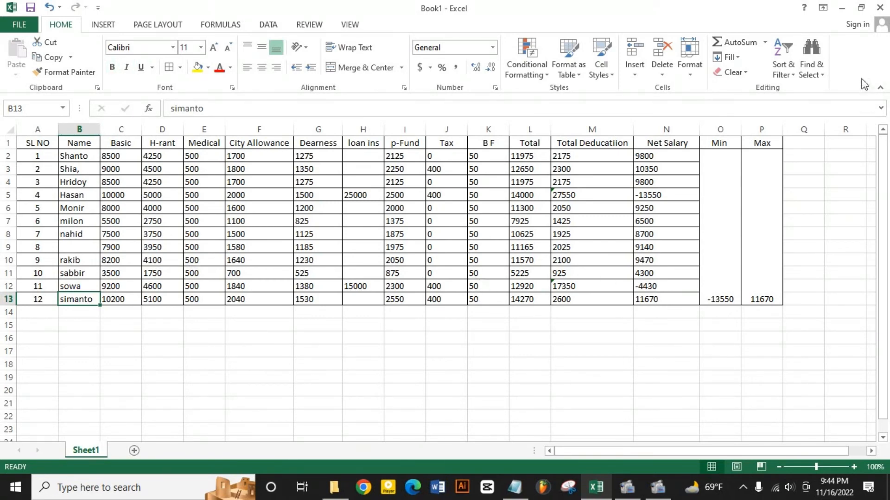
key(ctrl+s)
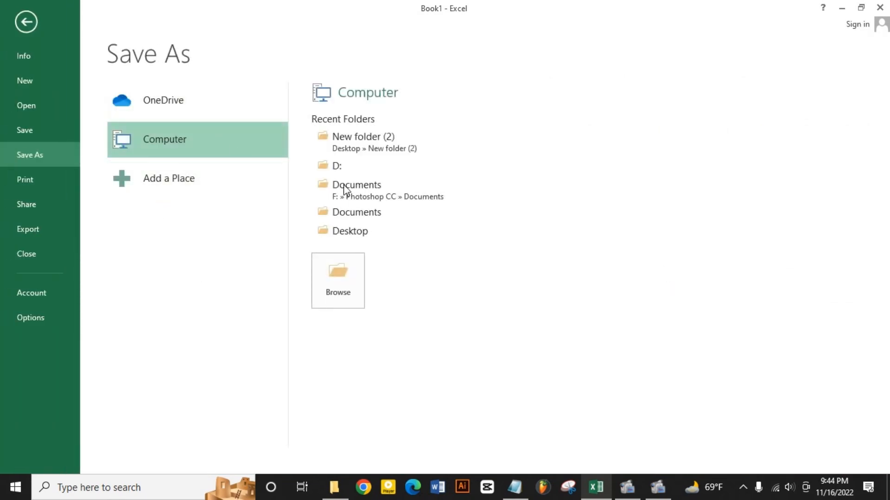
click(24, 22)
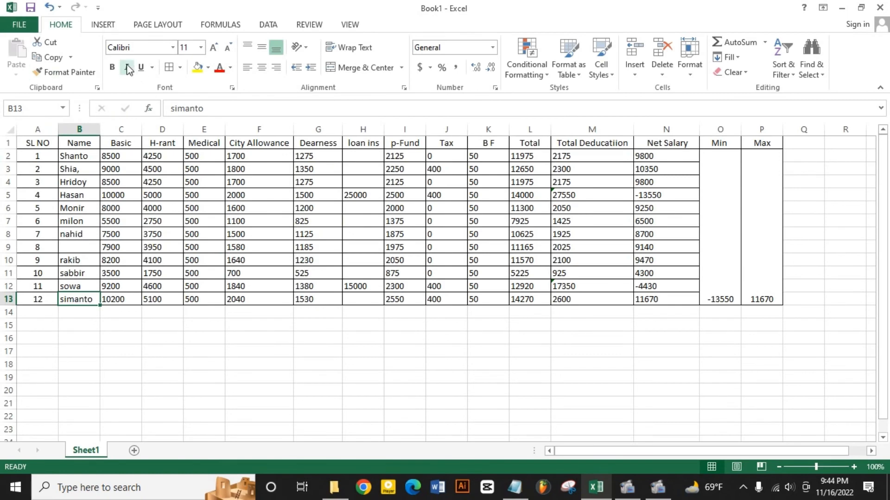
- Set the page orientation to Landscape and the page margins to Narrow
click(142, 25)
click(135, 71)
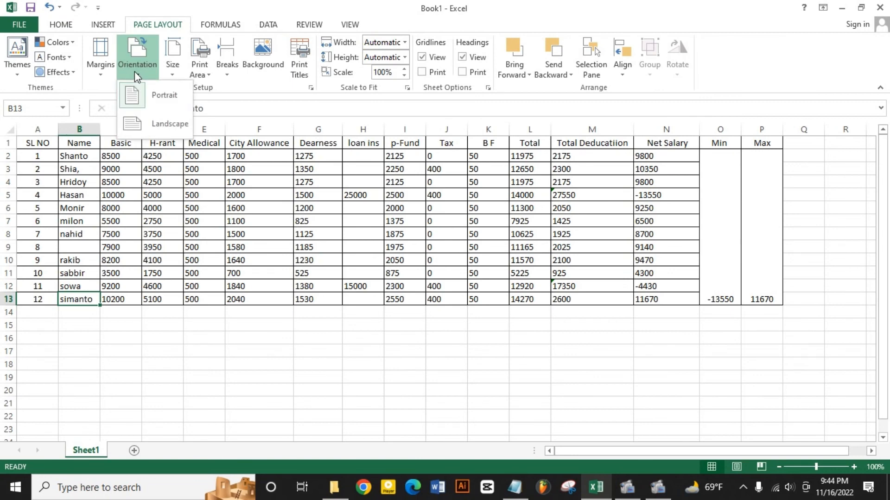
click(149, 121)
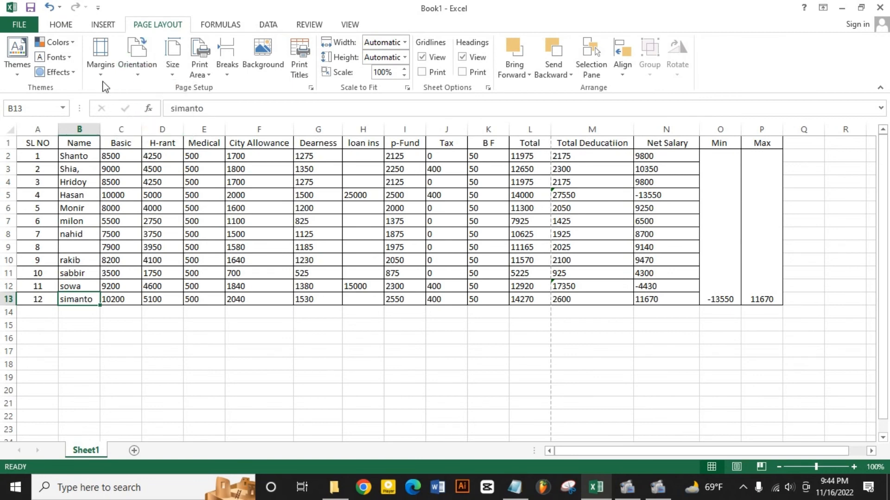
click(101, 63)
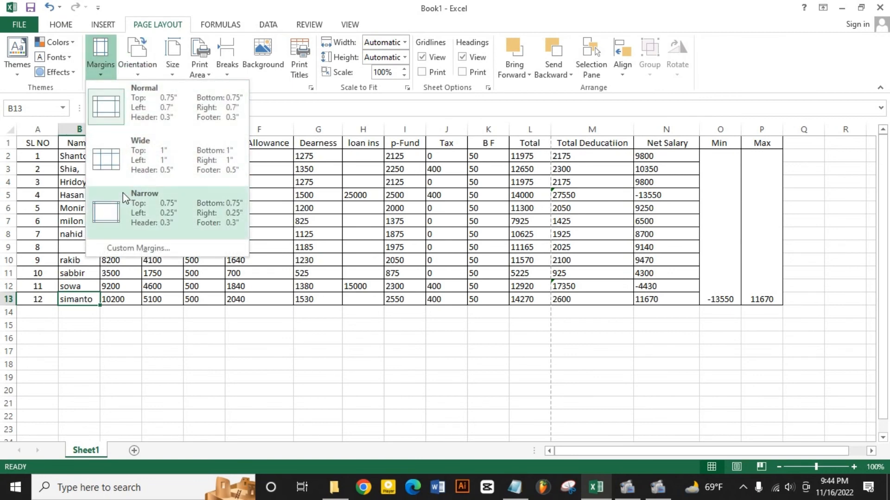
click(120, 211)
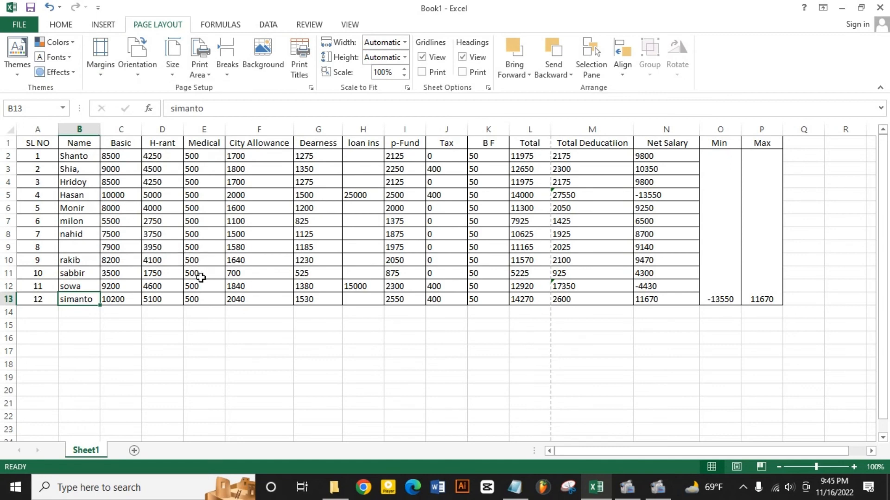
- Export the sheet as a PDF to the Desktop under the file name Salary Sheet
key(ctrl+s)
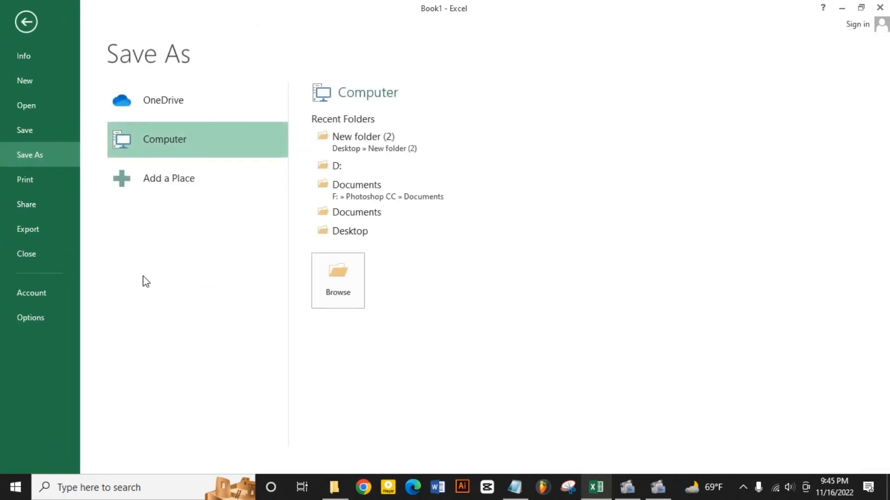
click(48, 232)
click(328, 186)
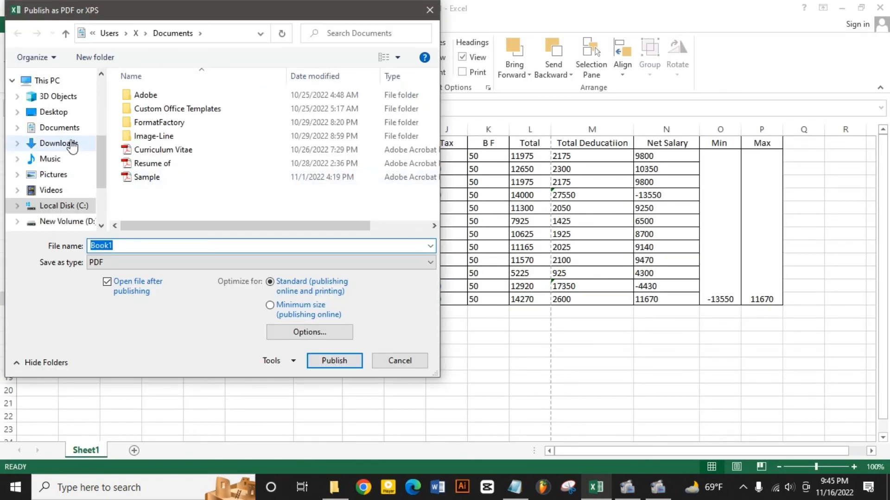
click(54, 111)
click(132, 245)
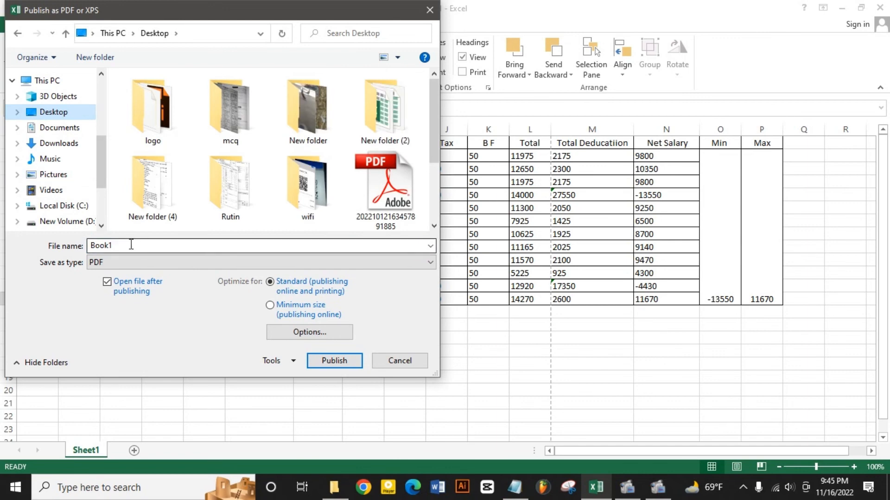
double_click(130, 245)
text(Salary Sheet)
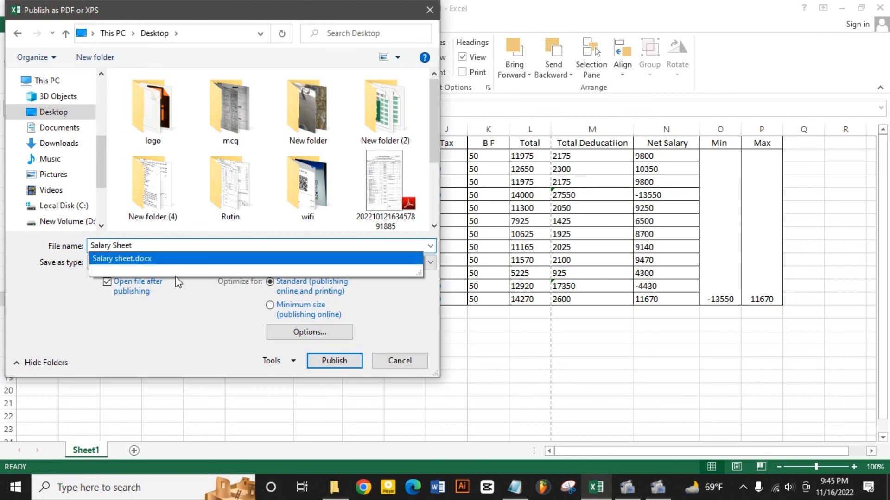
click(338, 361)
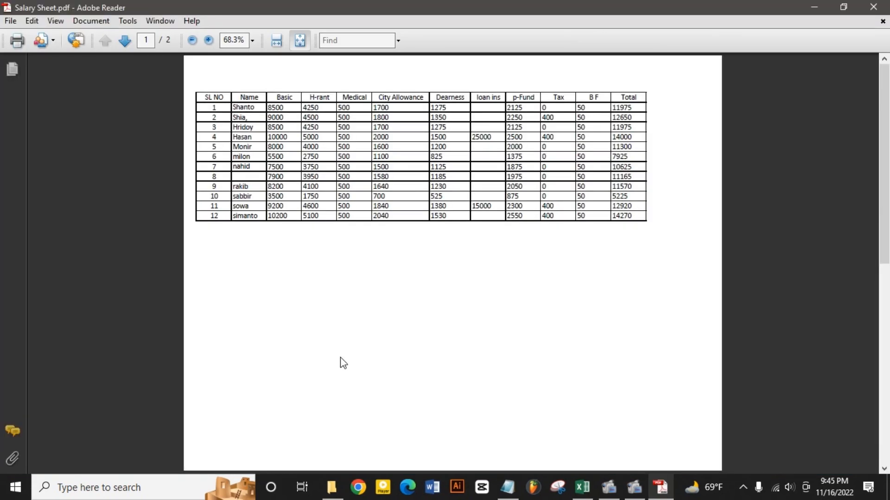
- Look through both pages of the exported PDF, then close it
scroll(426, 294, down, 2)
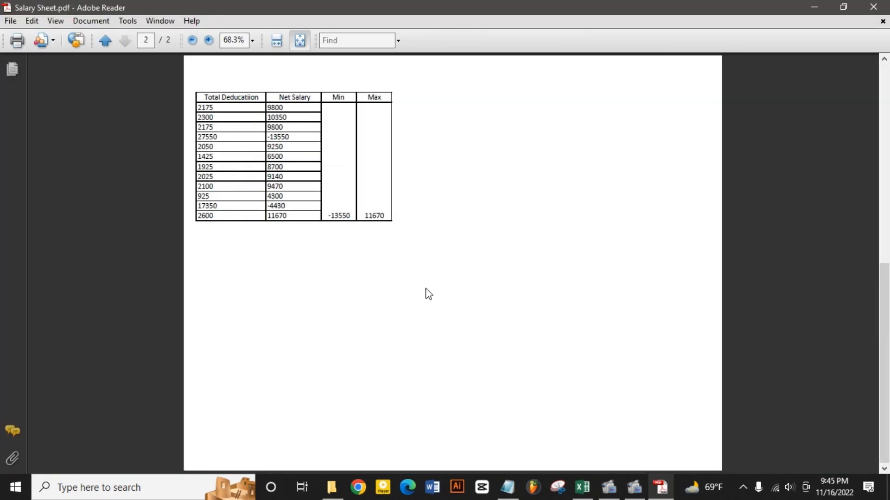
scroll(427, 294, up, 2)
scroll(428, 295, down, 2)
click(873, 6)
- Close the workbook without saving its changes and close the open folder window
click(881, 8)
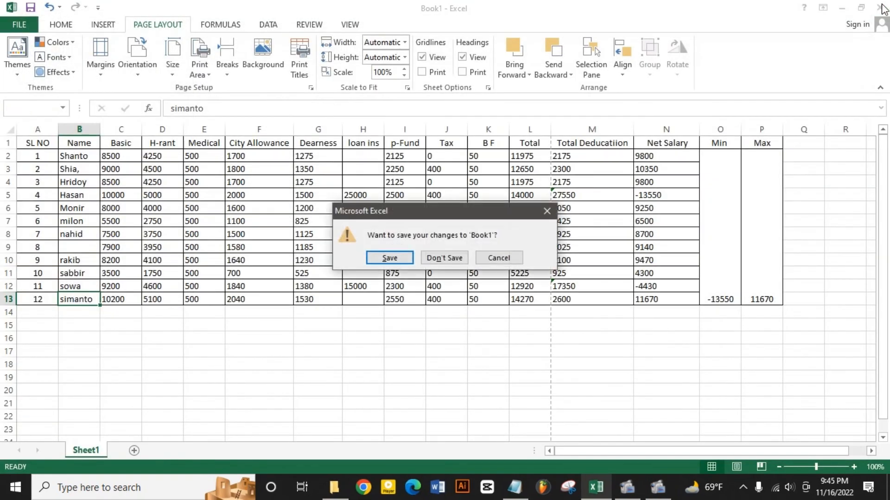
click(445, 258)
click(721, 48)
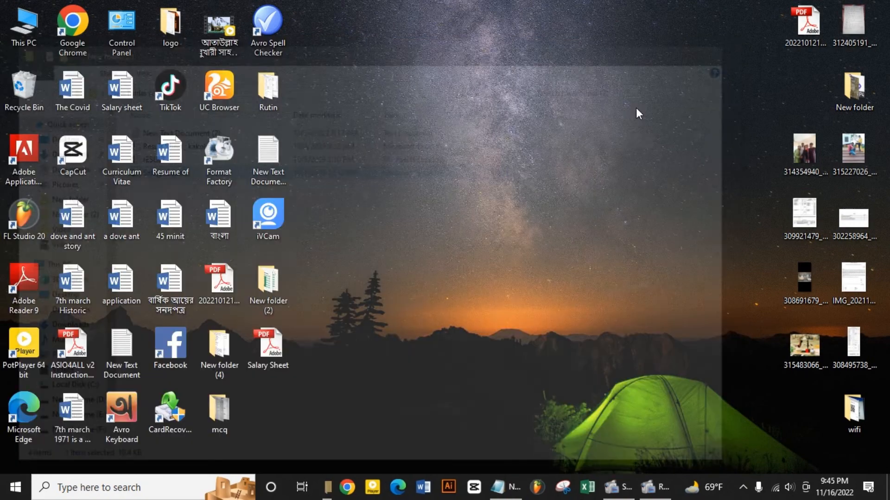
- Open the Salary Sheet PDF from the desktop, examine the salary table on both pages, and close it
double_click(262, 363)
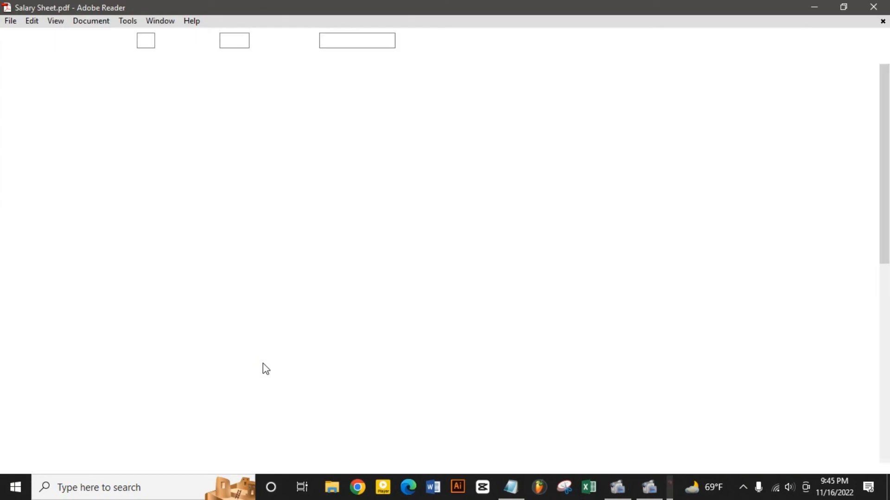
scroll(371, 247, down, 3)
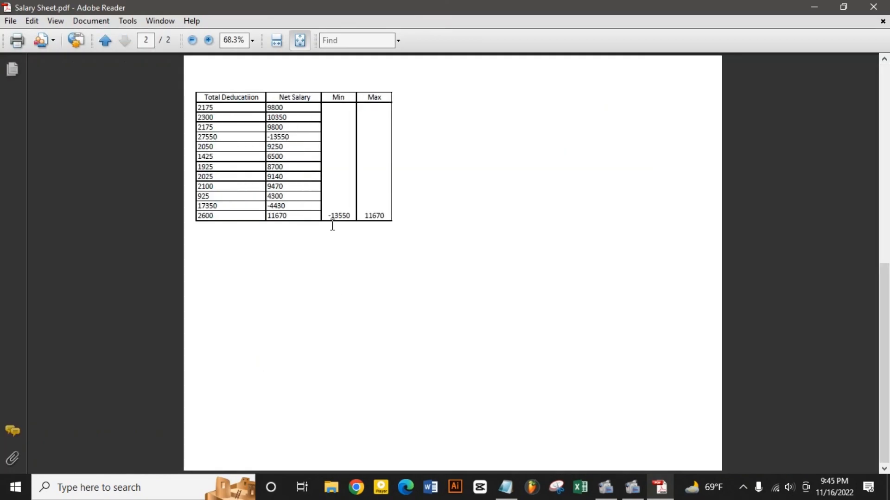
scroll(333, 226, up, 3)
scroll(332, 225, down, 2)
scroll(332, 226, up, 1)
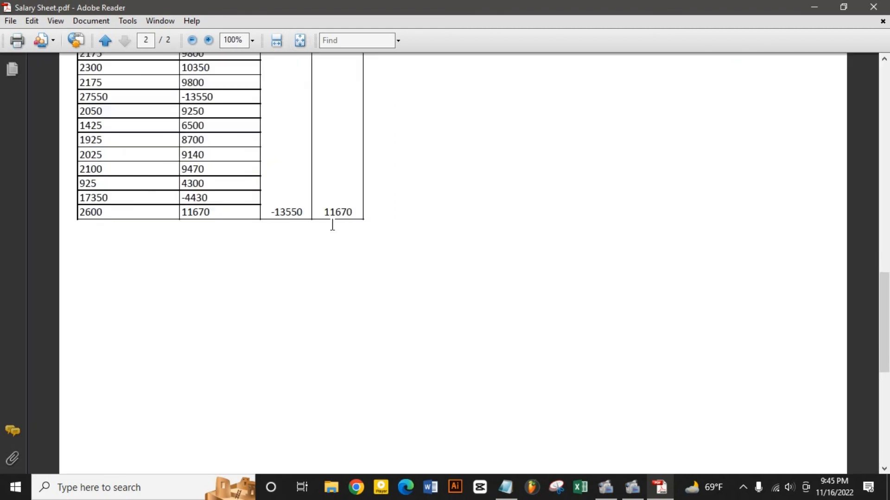
scroll(332, 226, up, 2)
scroll(334, 229, down, 1)
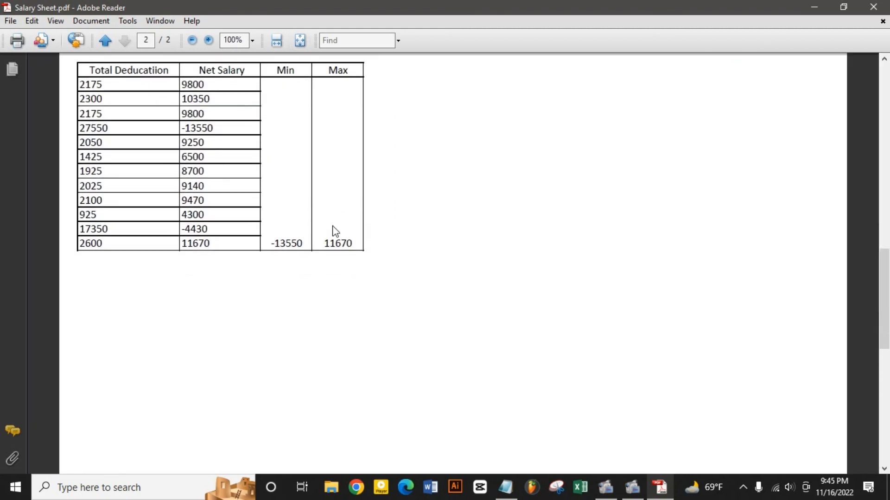
scroll(333, 230, up, 1)
scroll(305, 254, down, 2)
scroll(306, 256, up, 4)
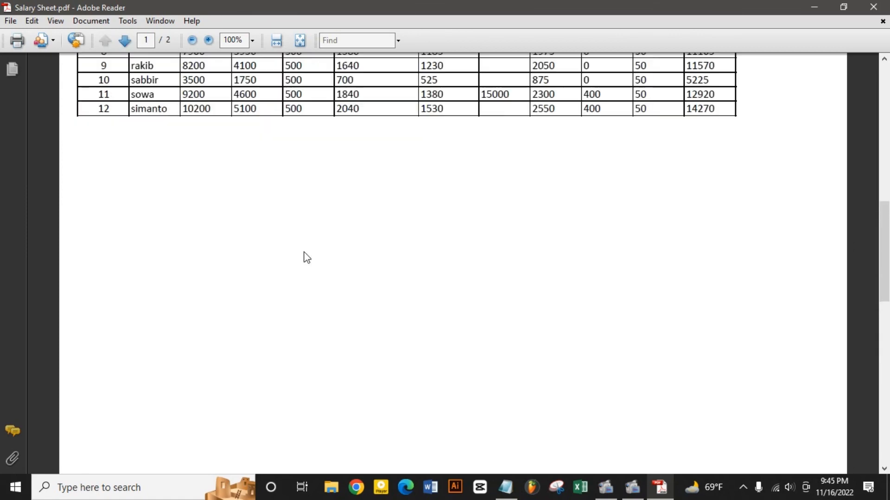
scroll(305, 256, up, 3)
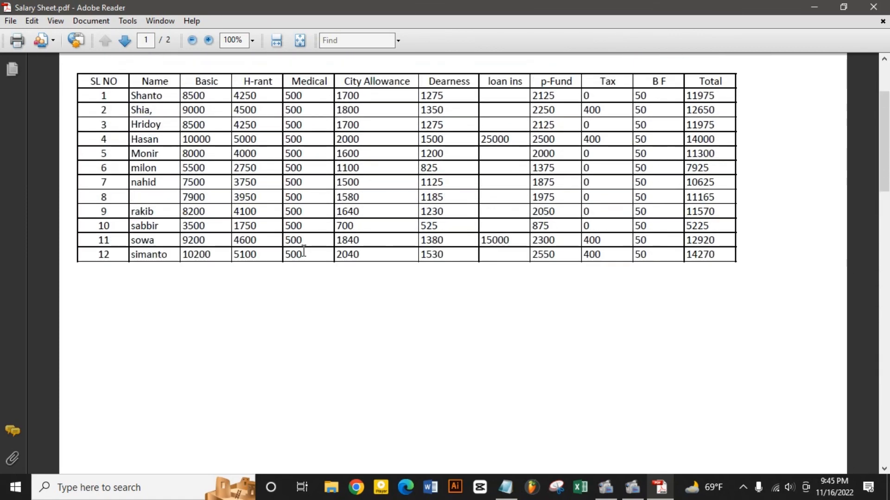
click(874, 7)
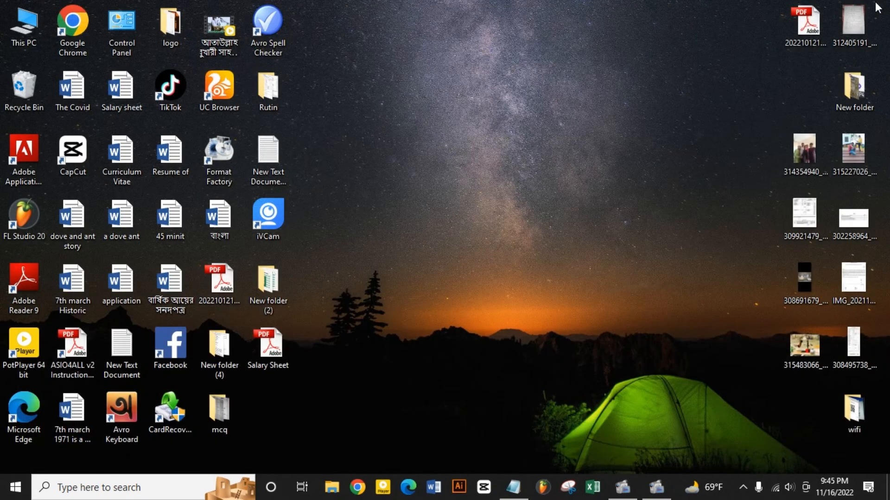